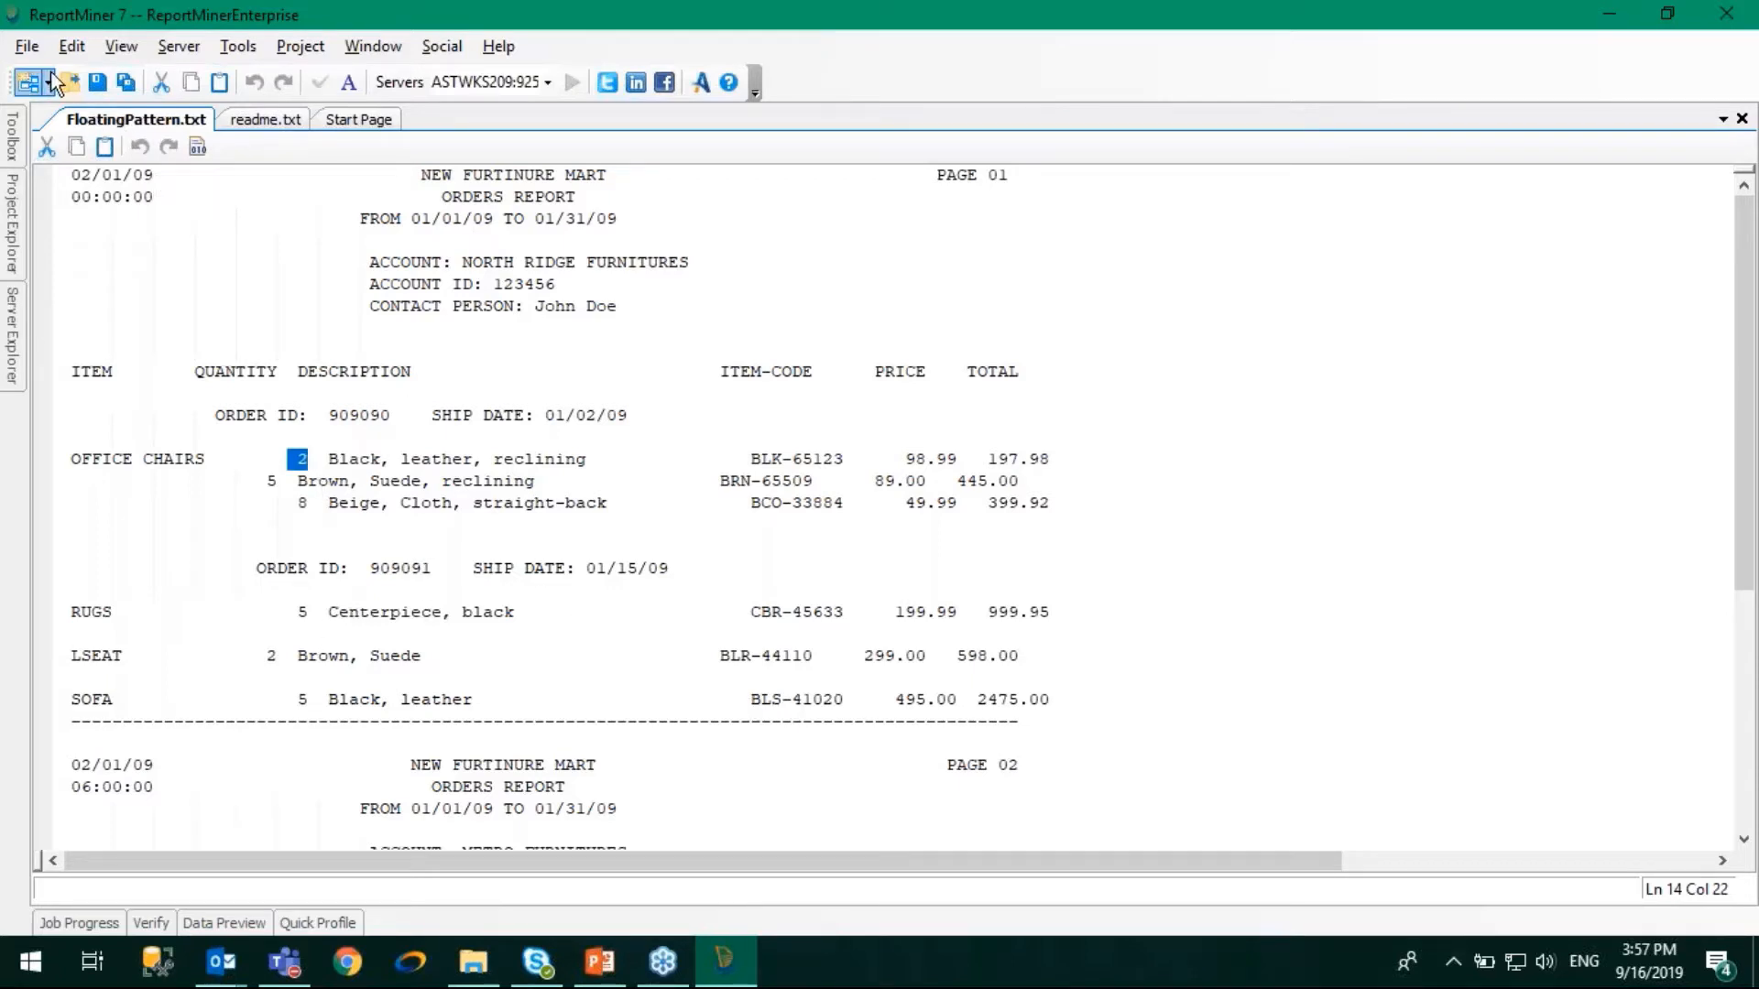
# - Create a report model from FloatingPattern.txt in the Exercise_2_Floating_Patterns folder and add a single-instance data region
pyautogui.click(27, 47)
pyautogui.moveTo(40, 70)
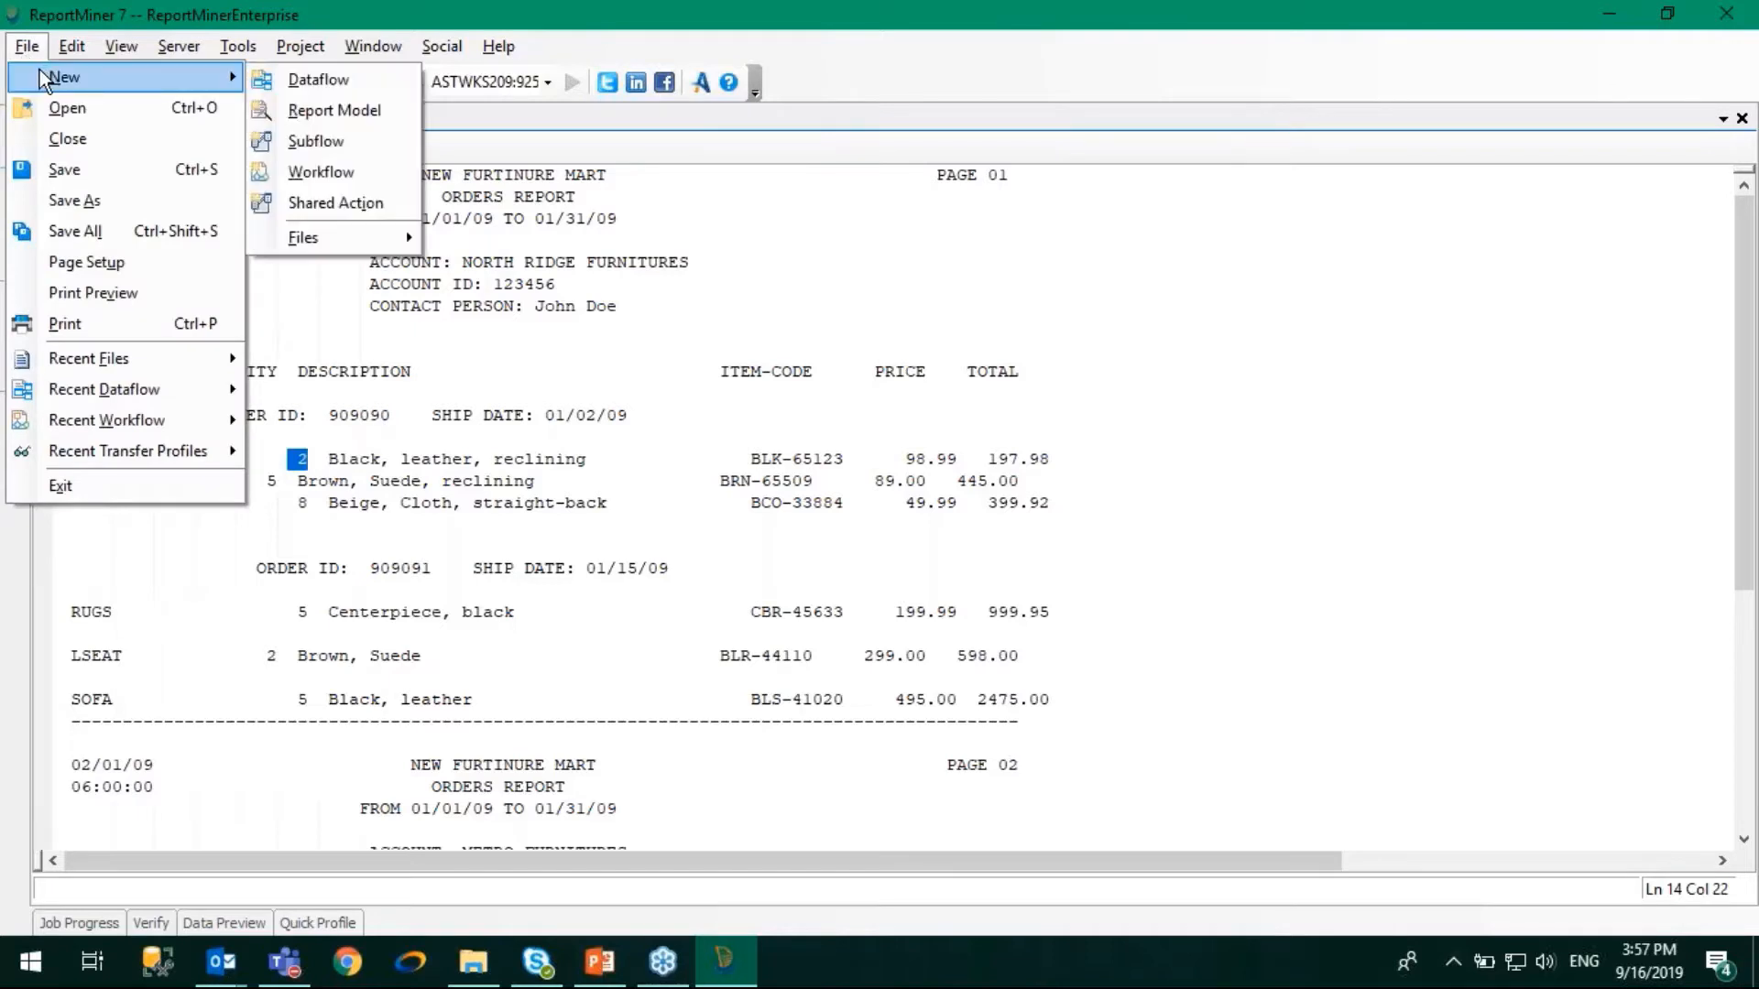
pyautogui.click(327, 117)
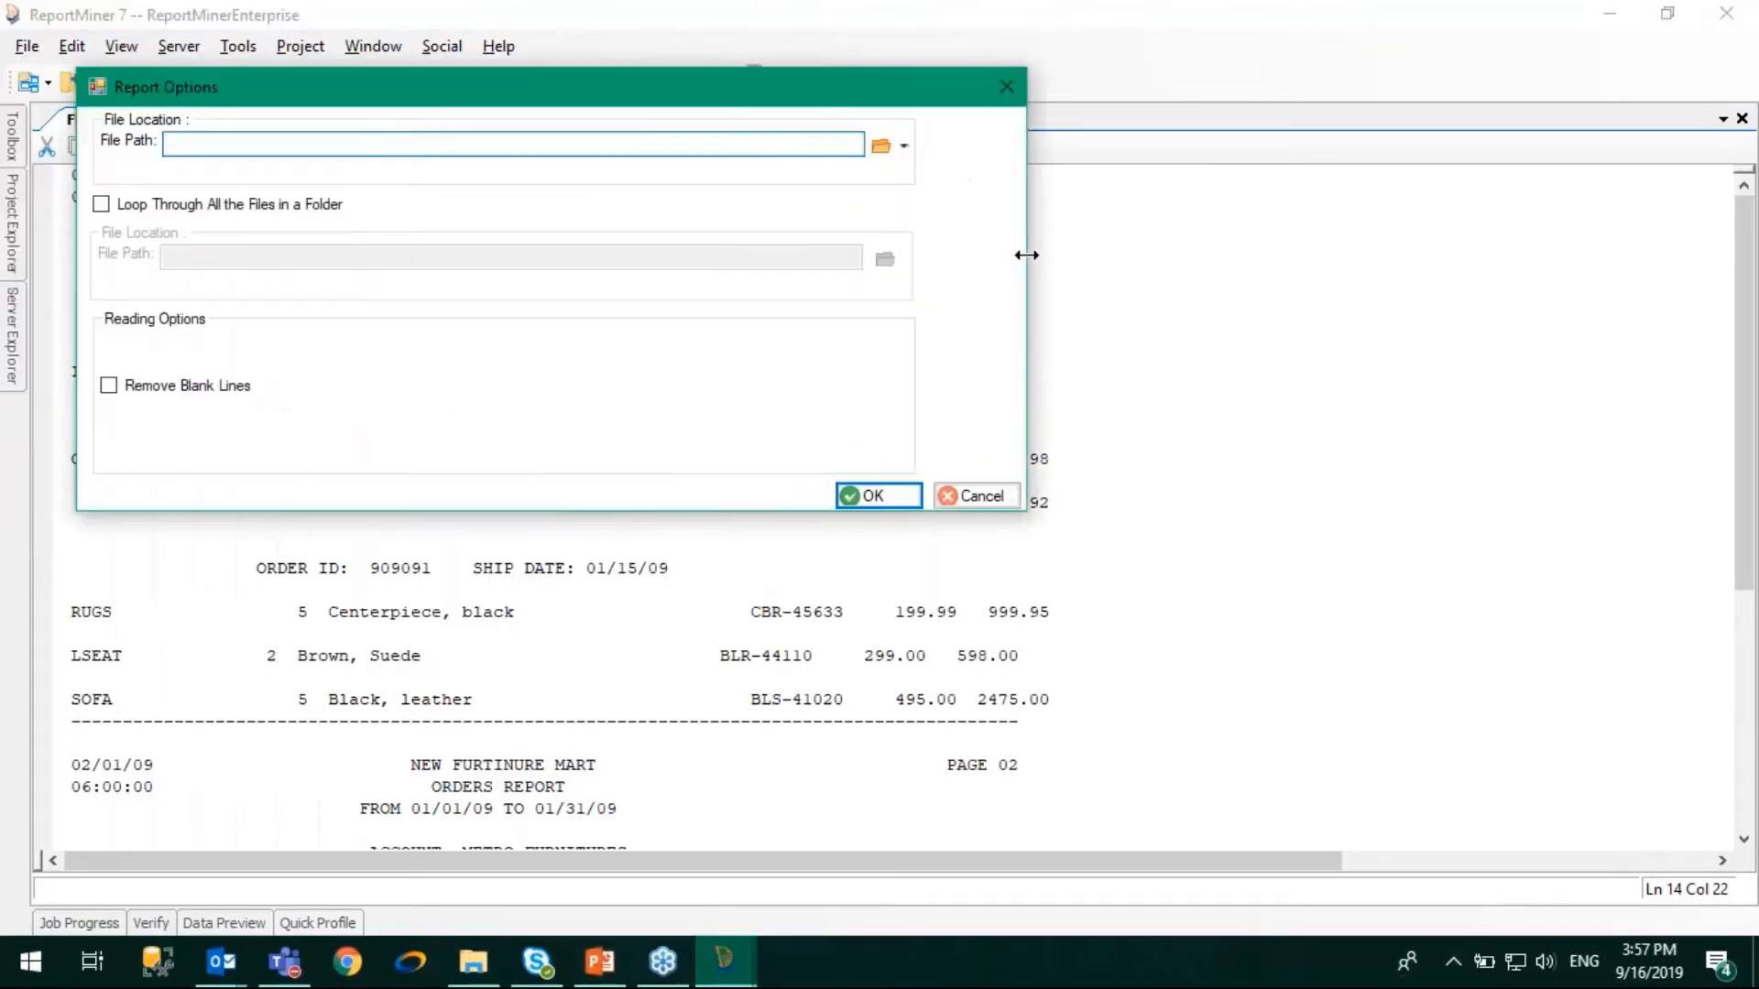
pyautogui.click(877, 151)
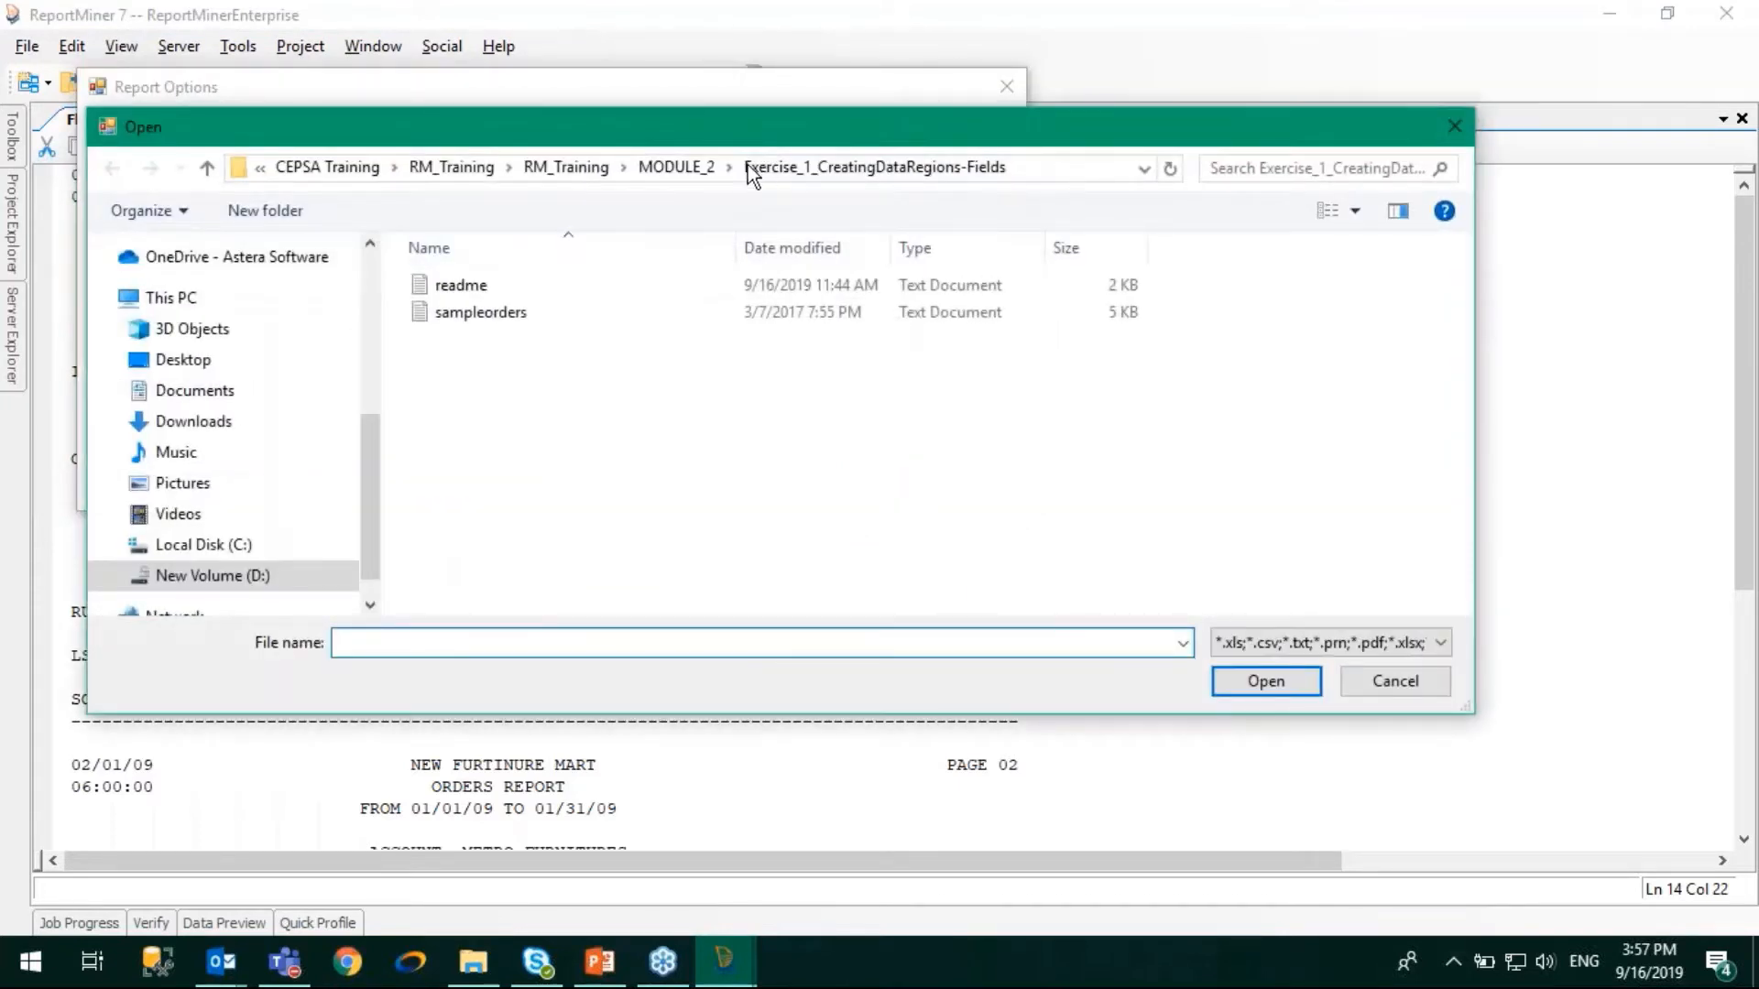
pyautogui.click(713, 173)
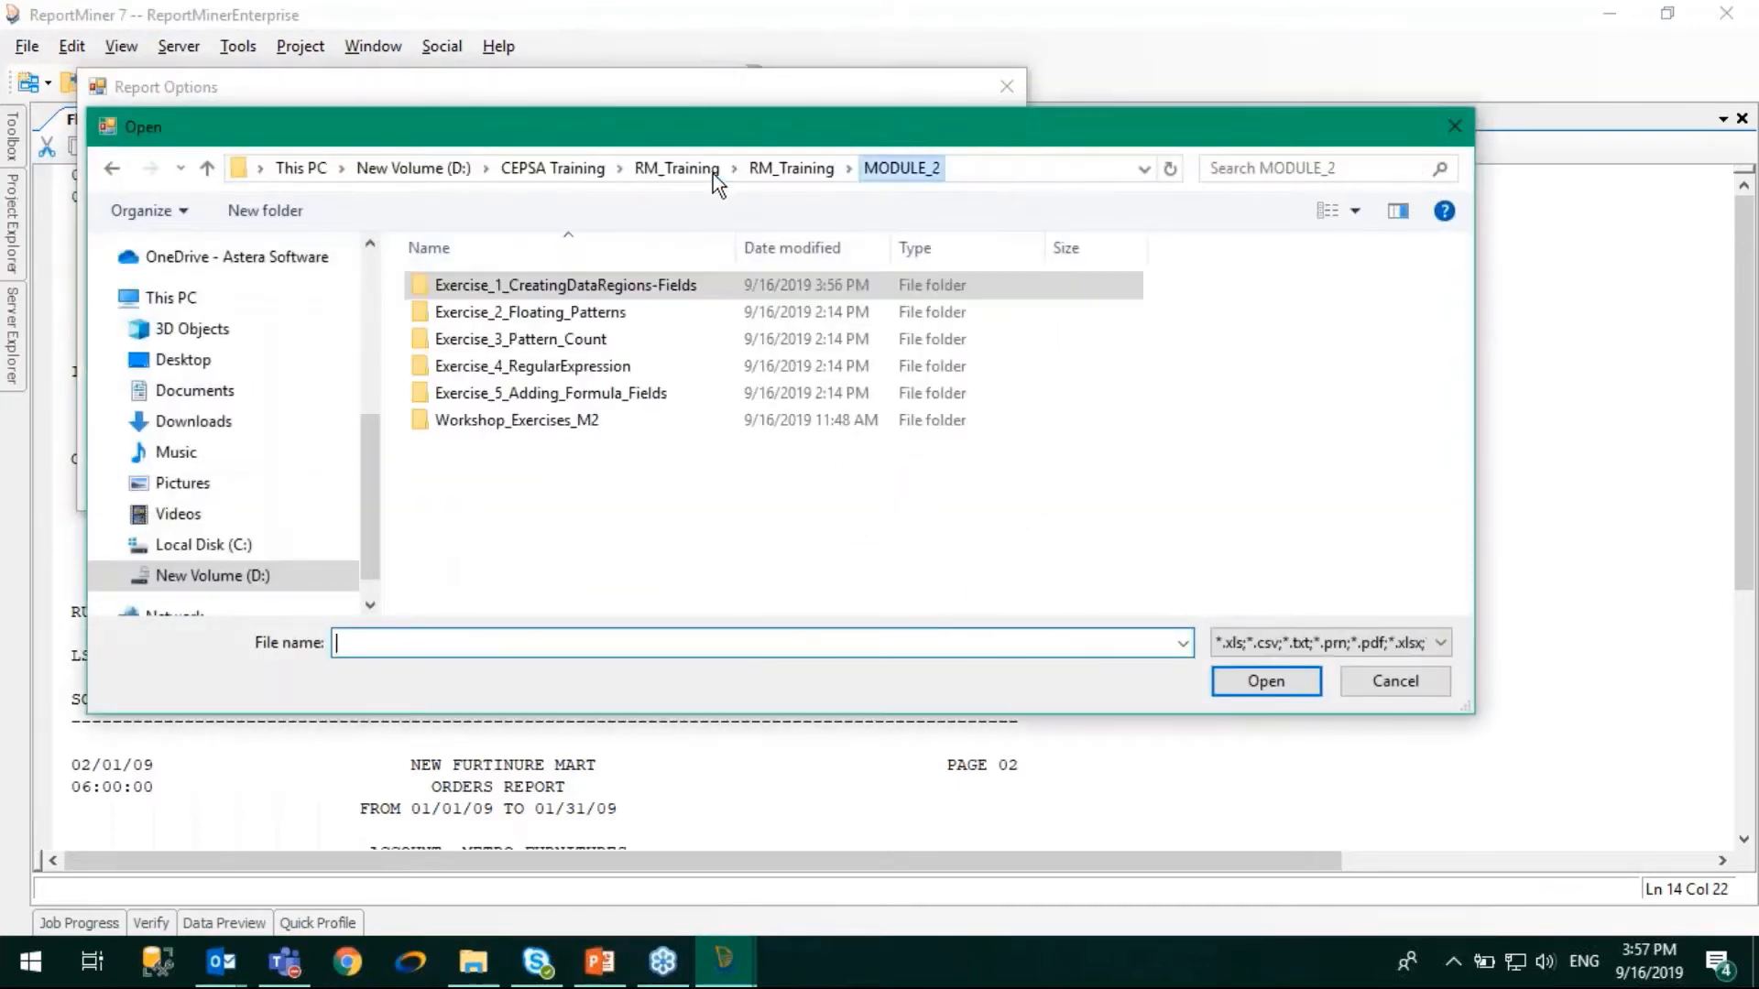
pyautogui.doubleClick(494, 321)
pyautogui.click(488, 286)
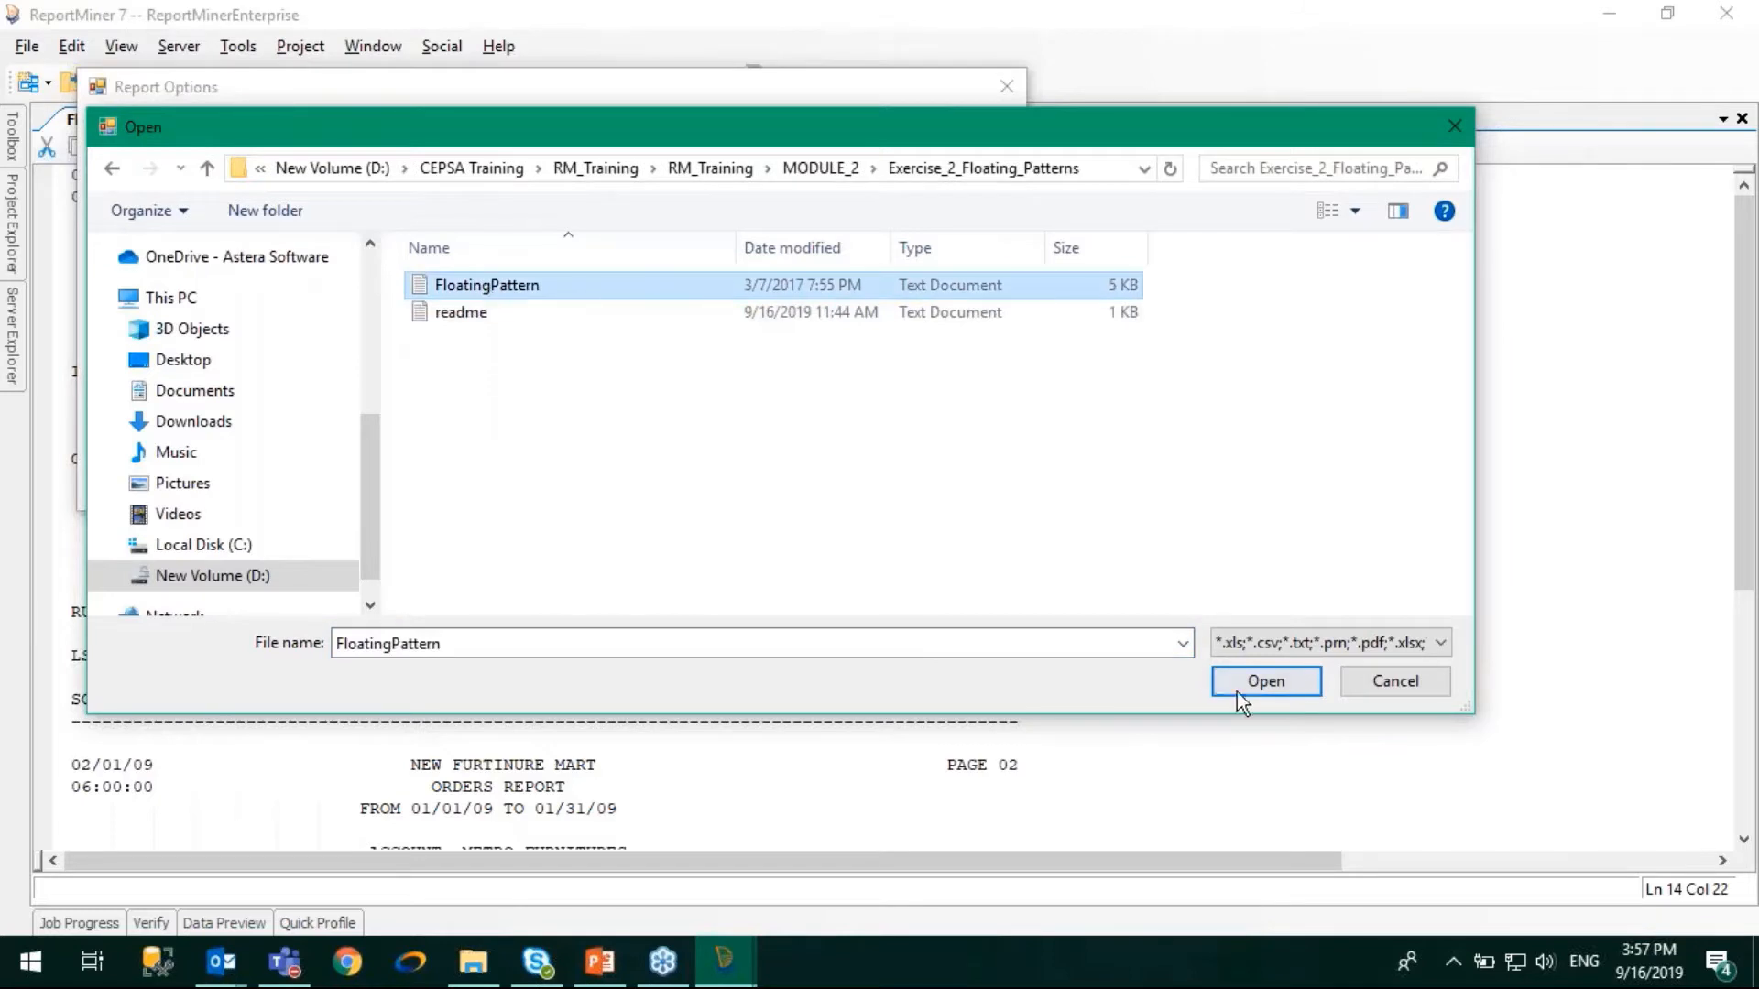
pyautogui.click(1266, 683)
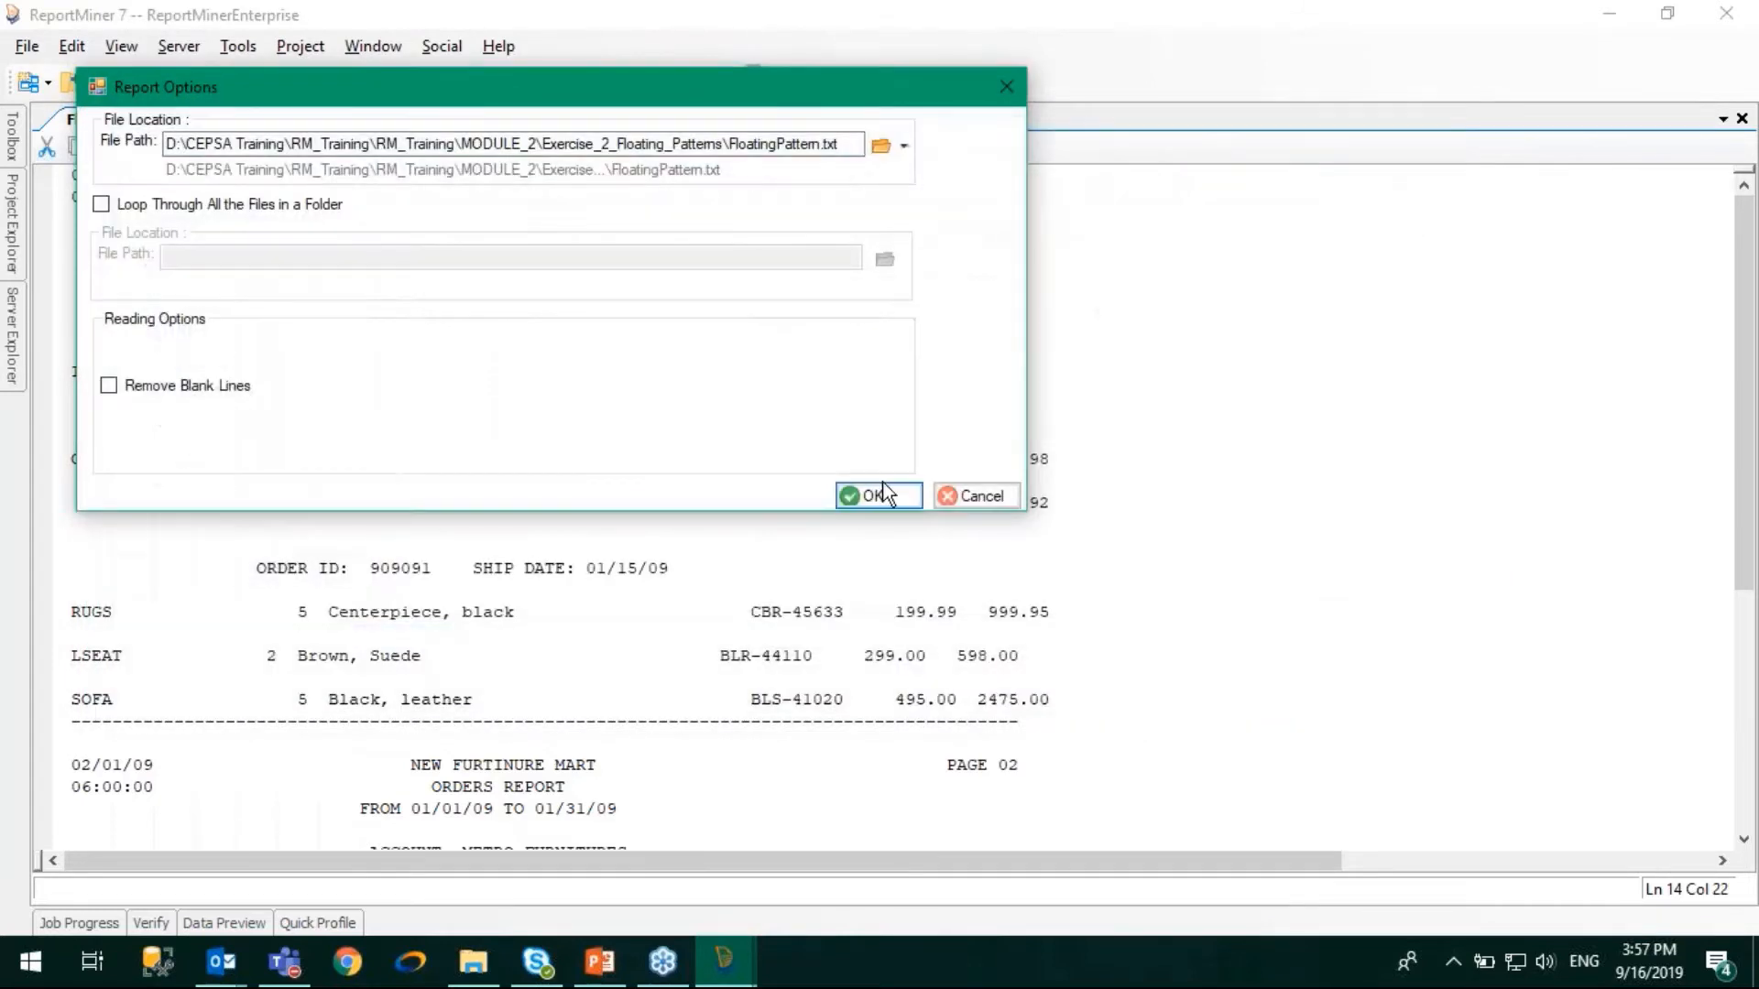
pyautogui.click(885, 496)
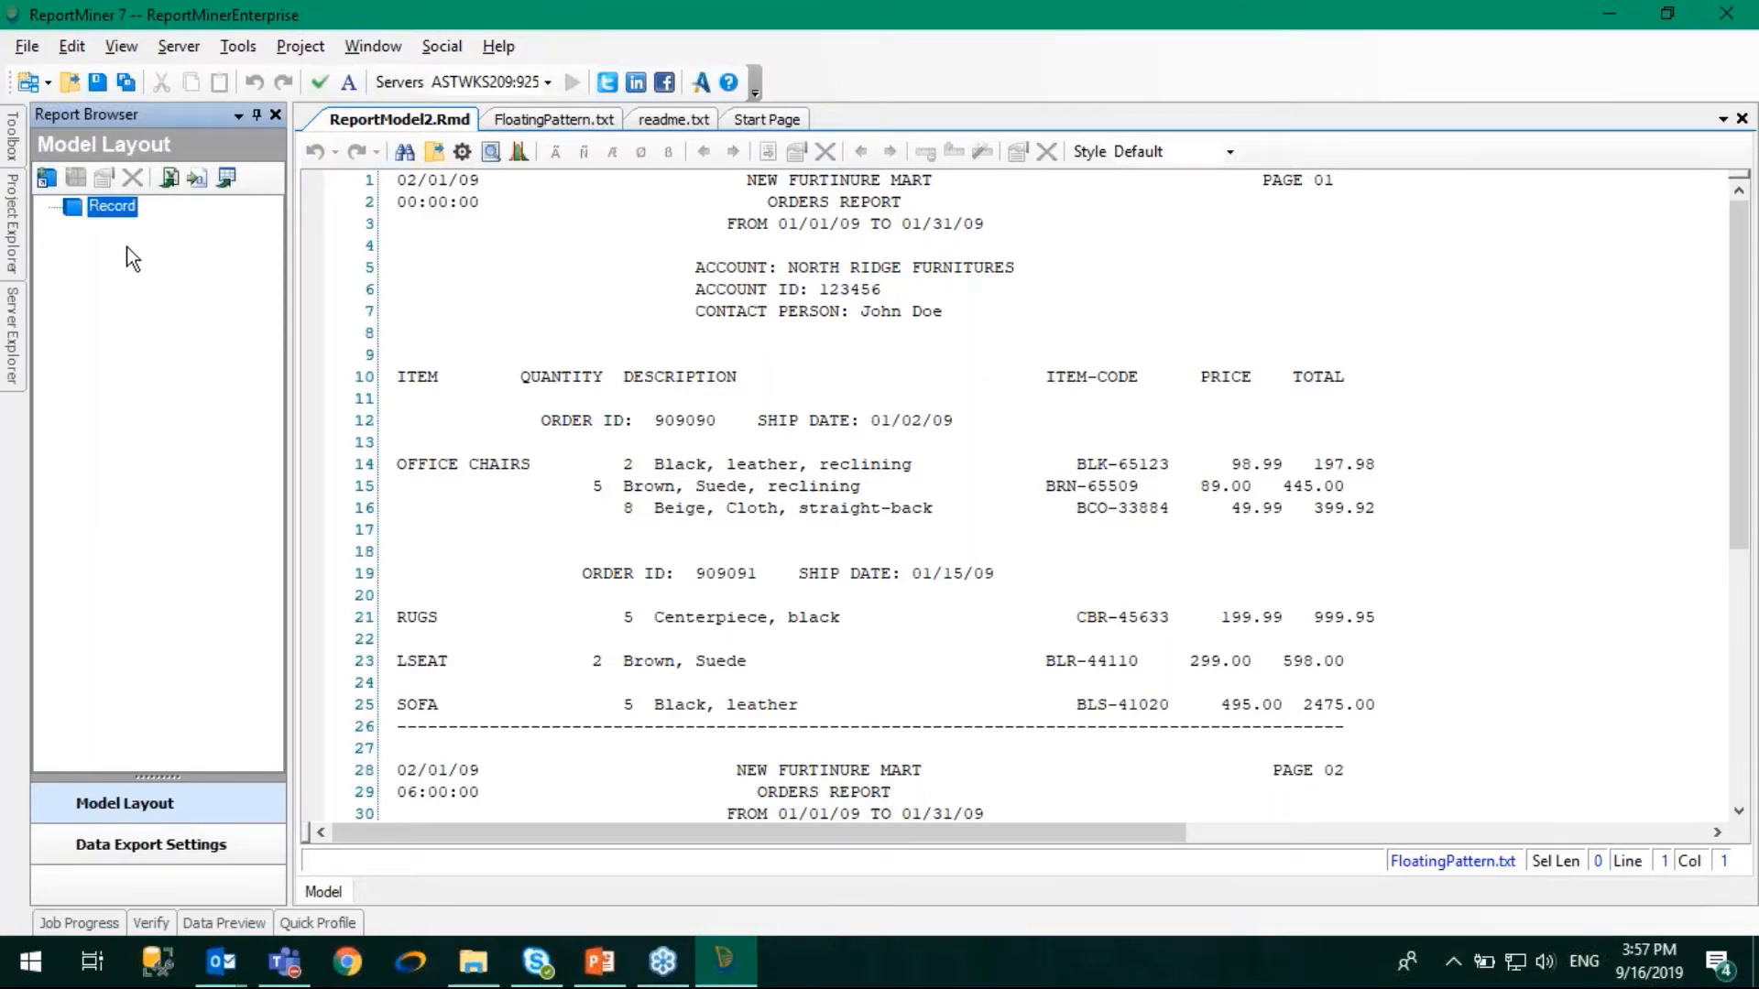
pyautogui.click(46, 181)
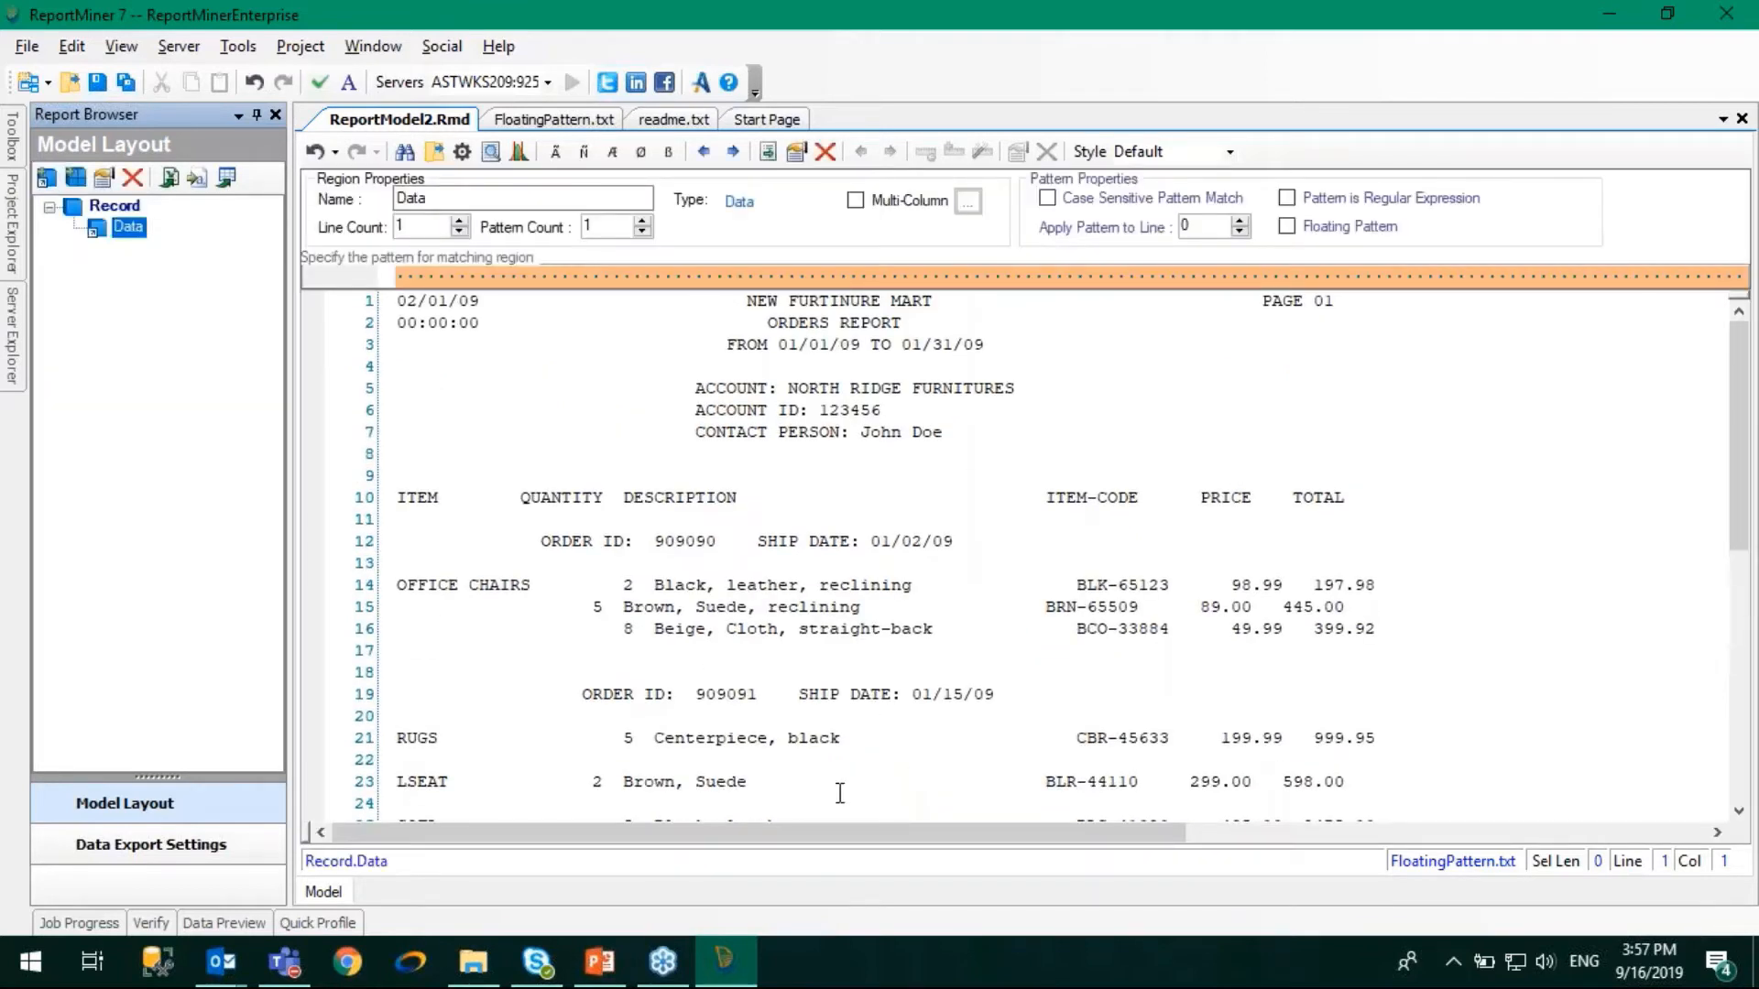
# - Try a single-digit wildcard as the region's pattern, placed above the quantity on line 14, and compare it with line 15
pyautogui.doubleClick(624, 588)
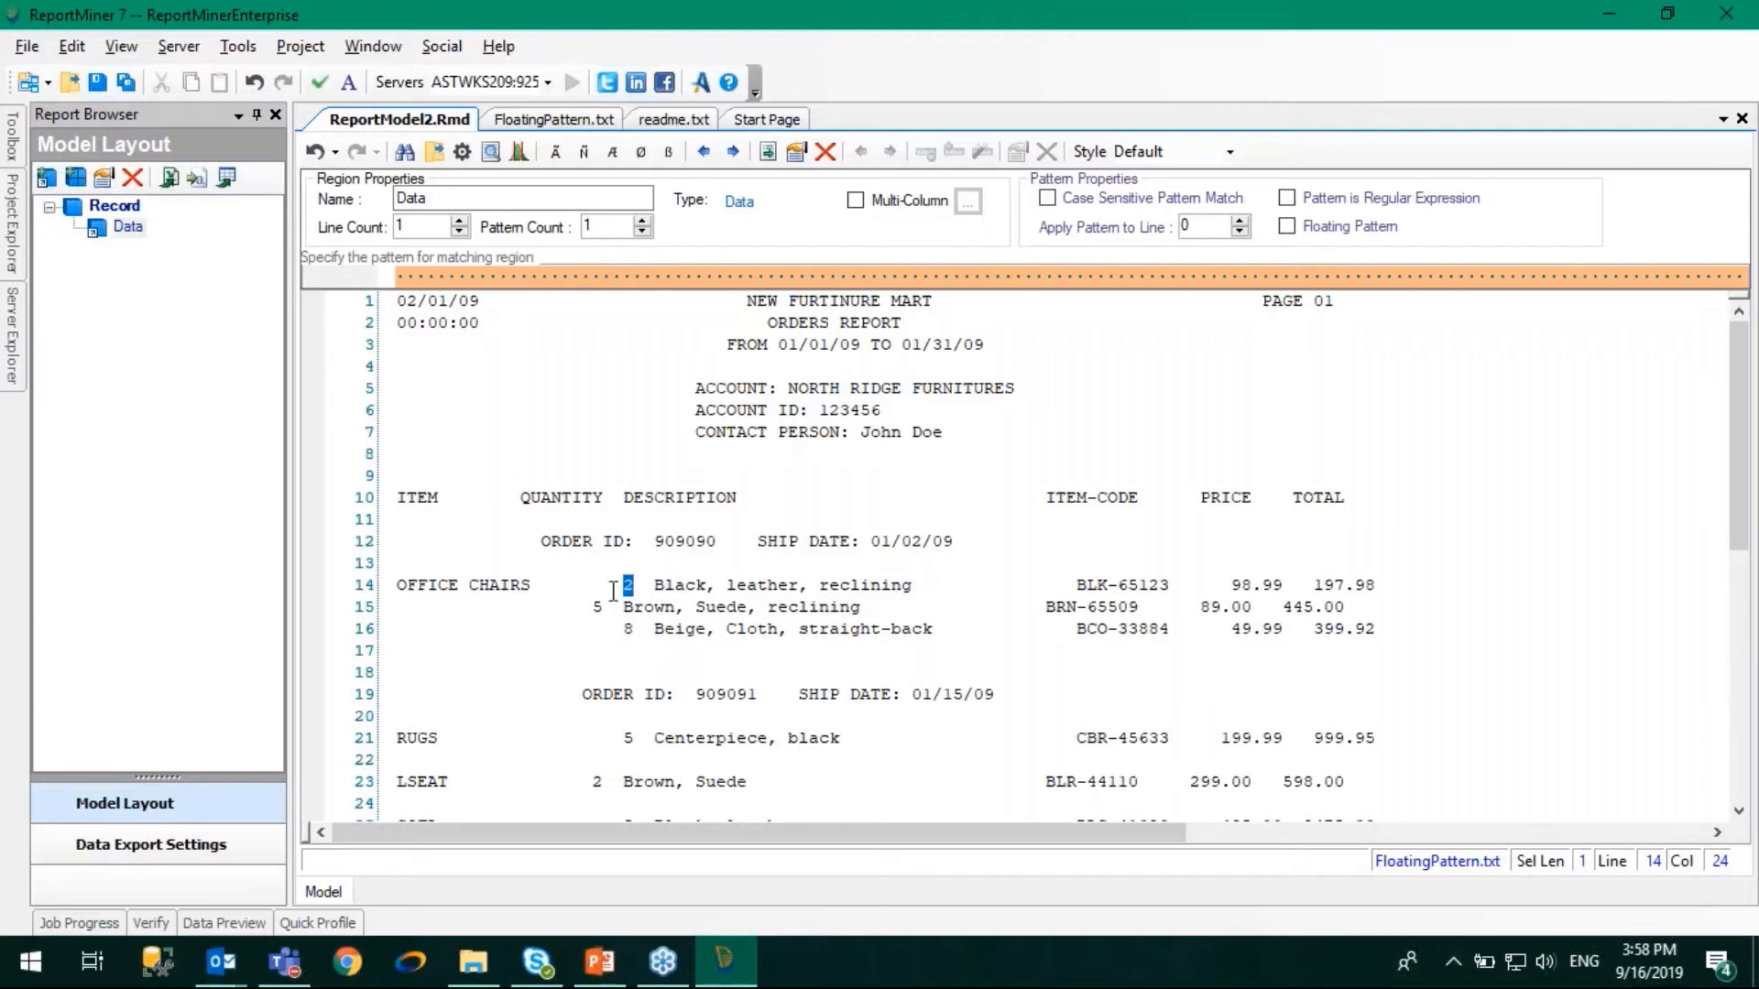
pyautogui.click(636, 276)
pyautogui.moveTo(635, 277); pyautogui.dragTo(624, 276)
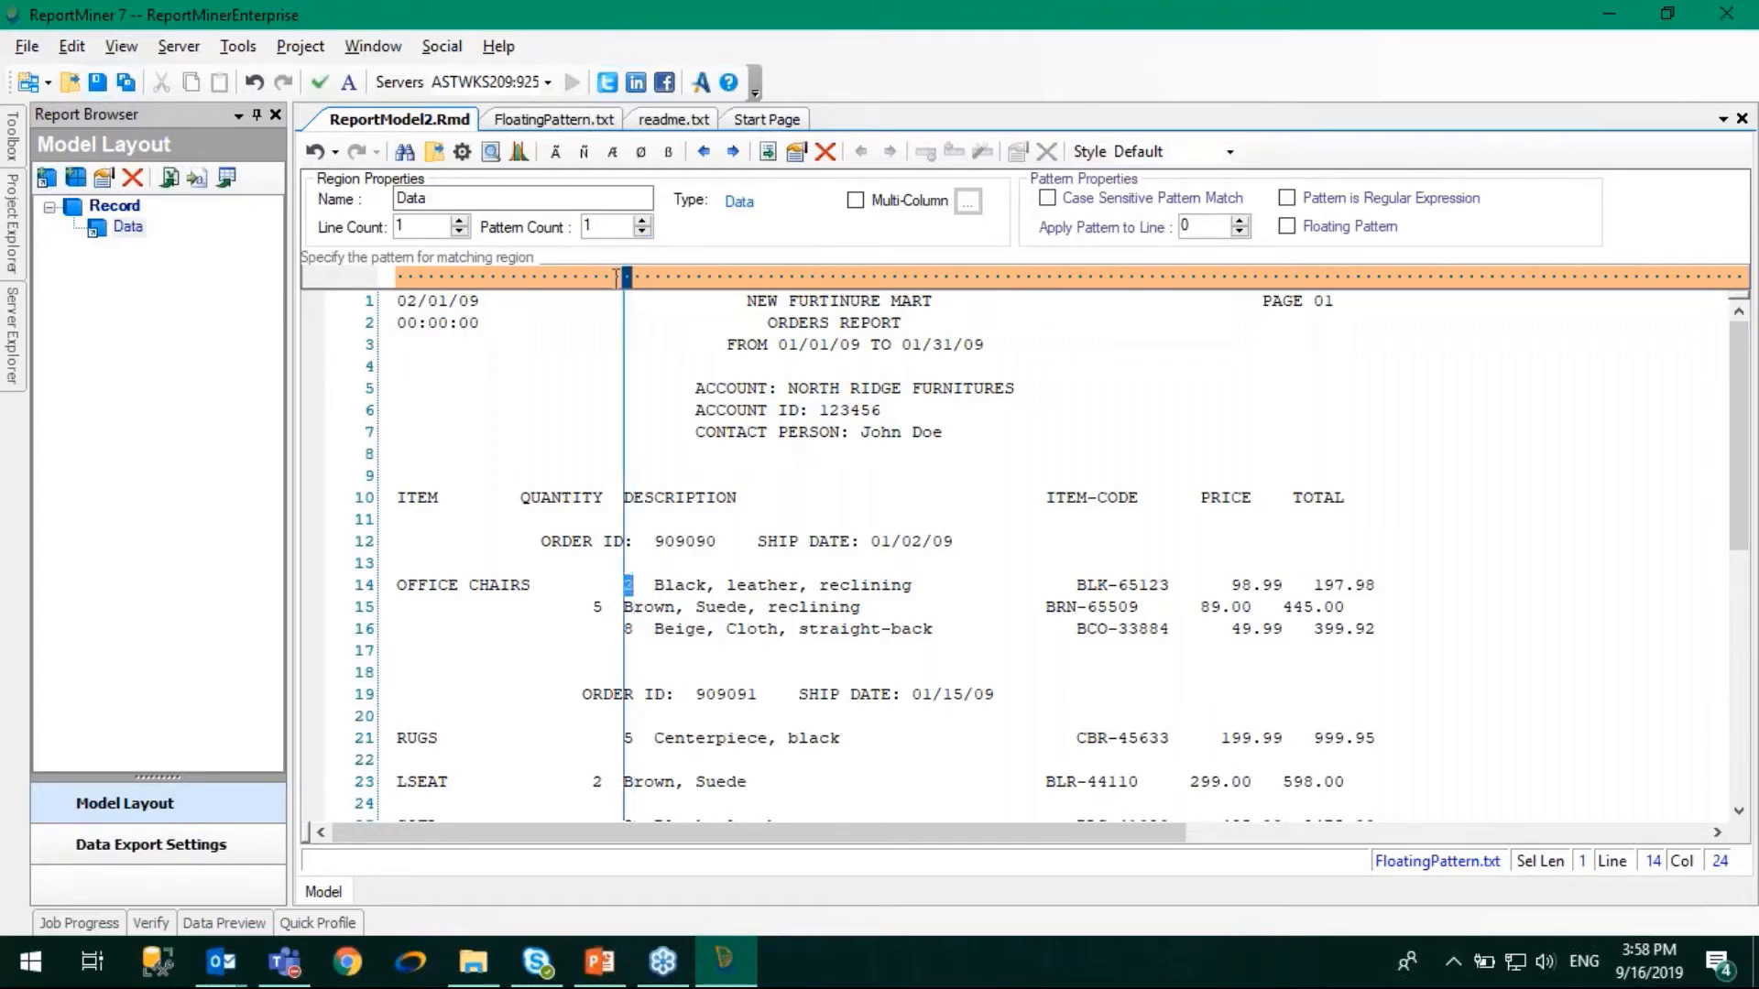
pyautogui.click(584, 156)
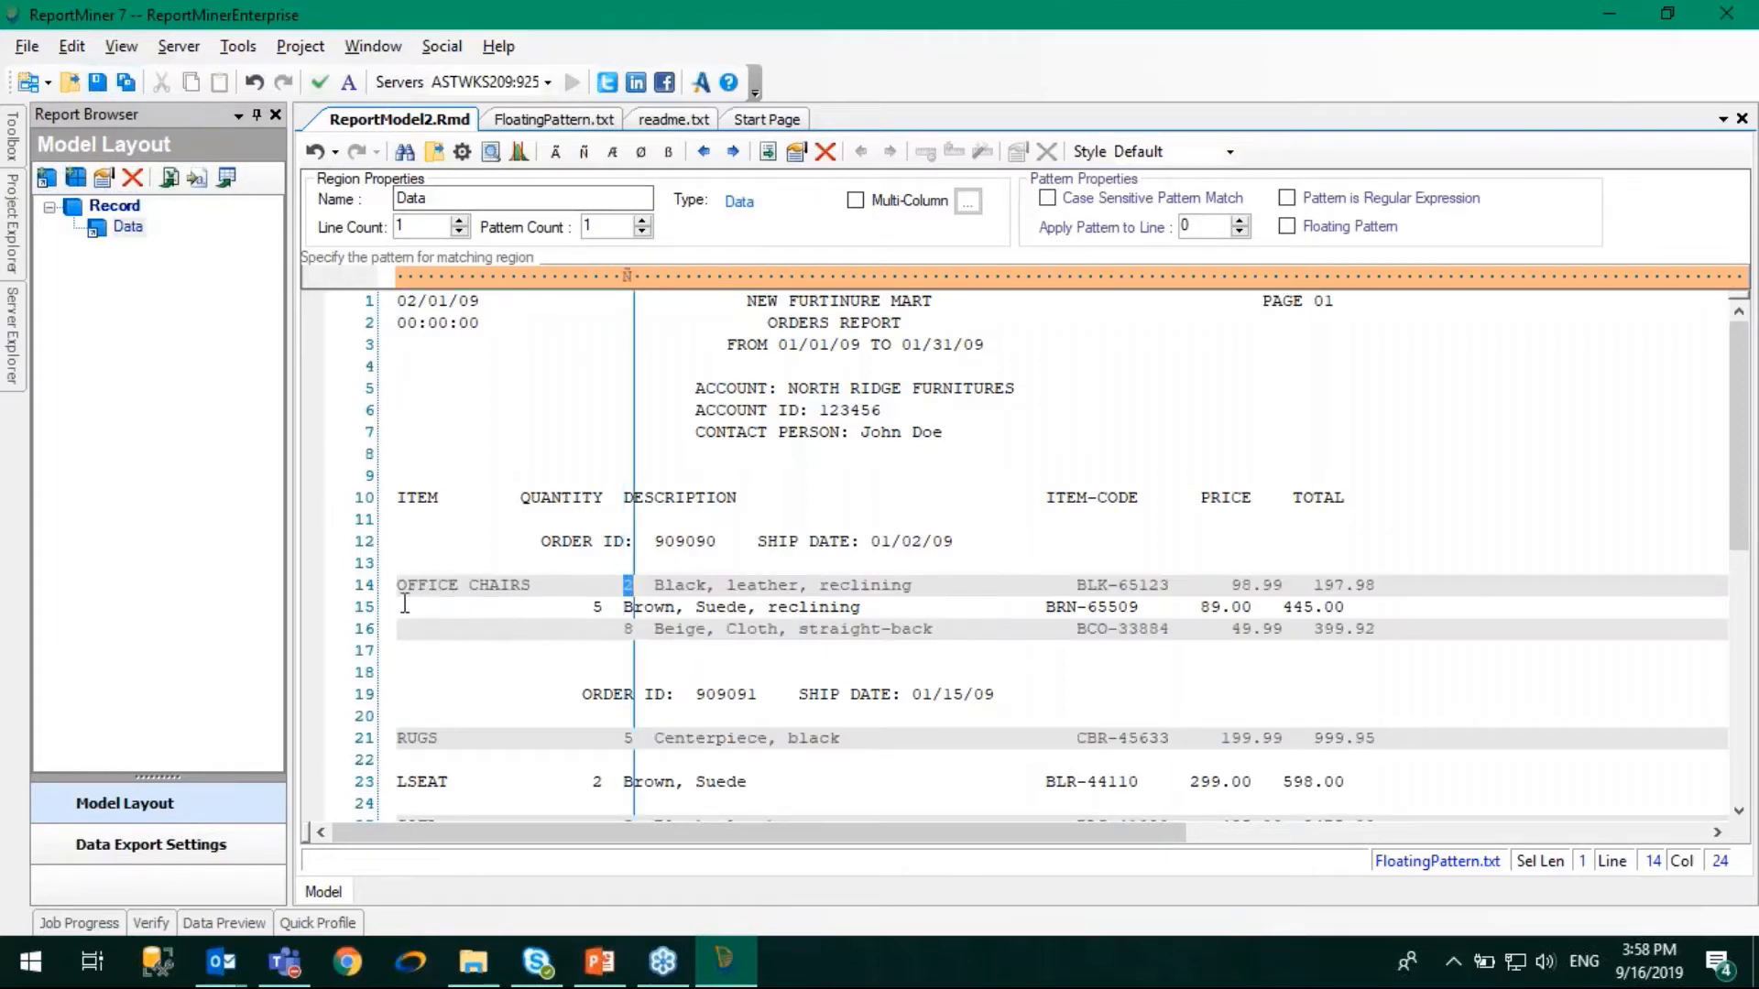
pyautogui.moveTo(397, 606); pyautogui.dragTo(711, 605)
pyautogui.click(627, 608)
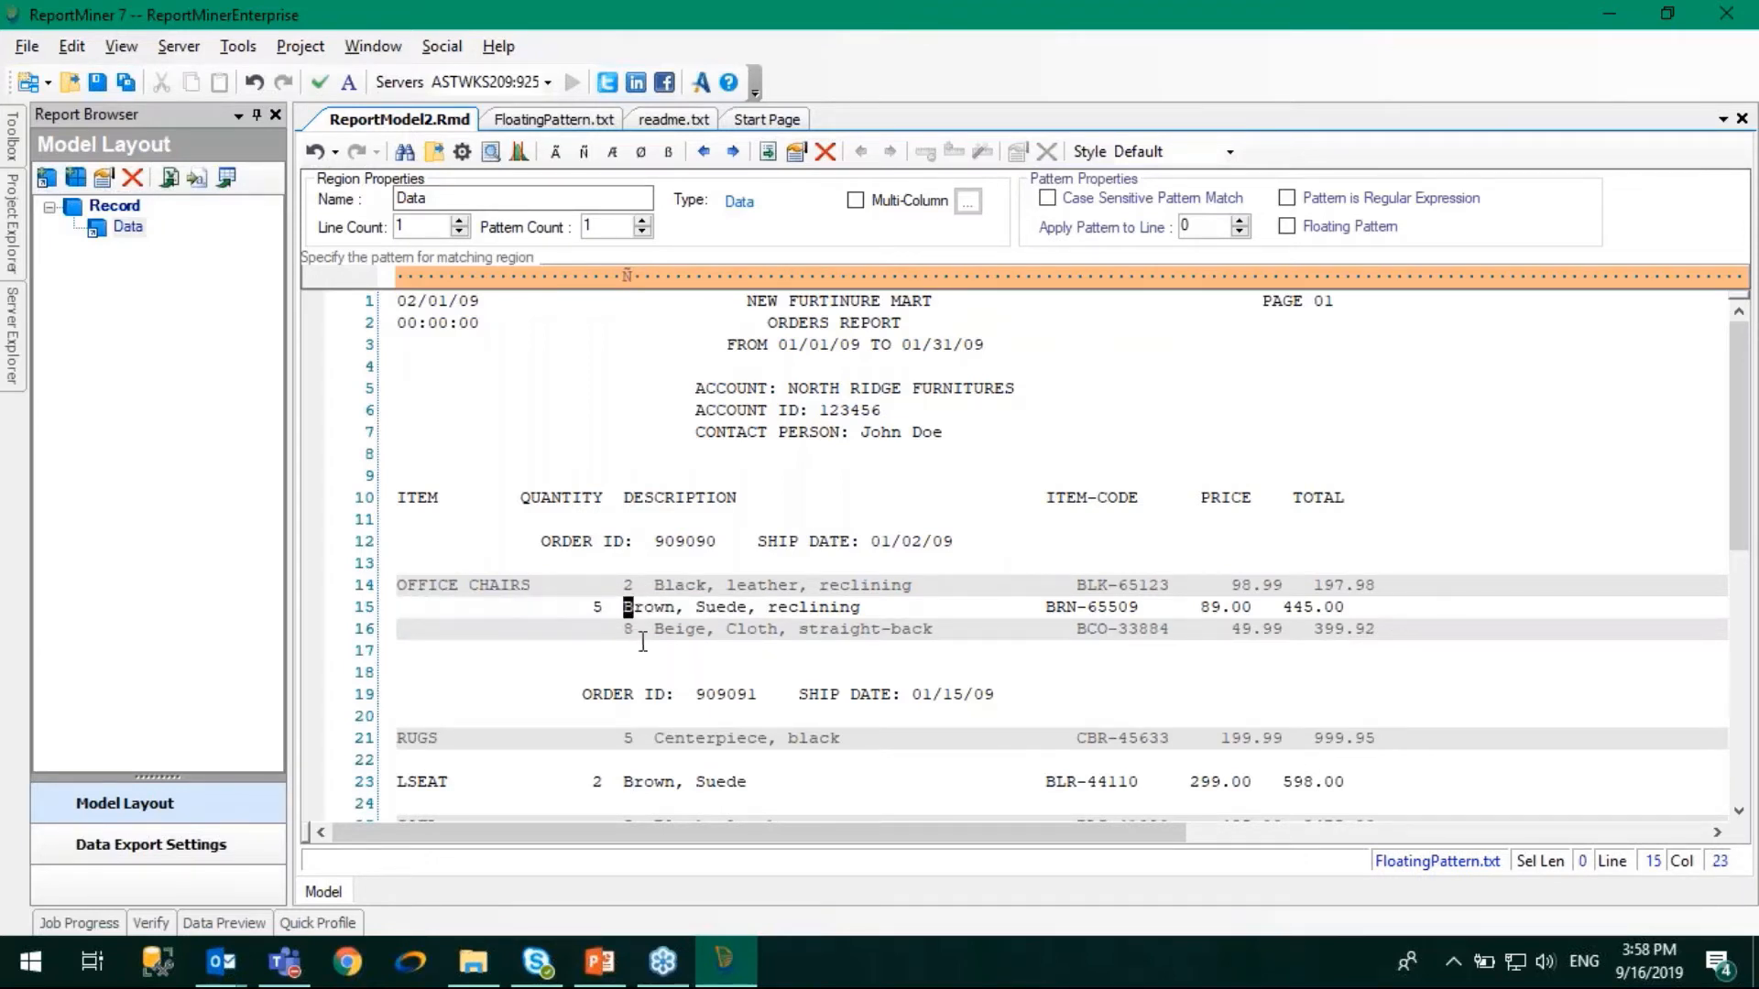
# - Try the Floating Pattern option on the digit pattern, switch it off again and clear the digit wildcard
pyautogui.click(1297, 225)
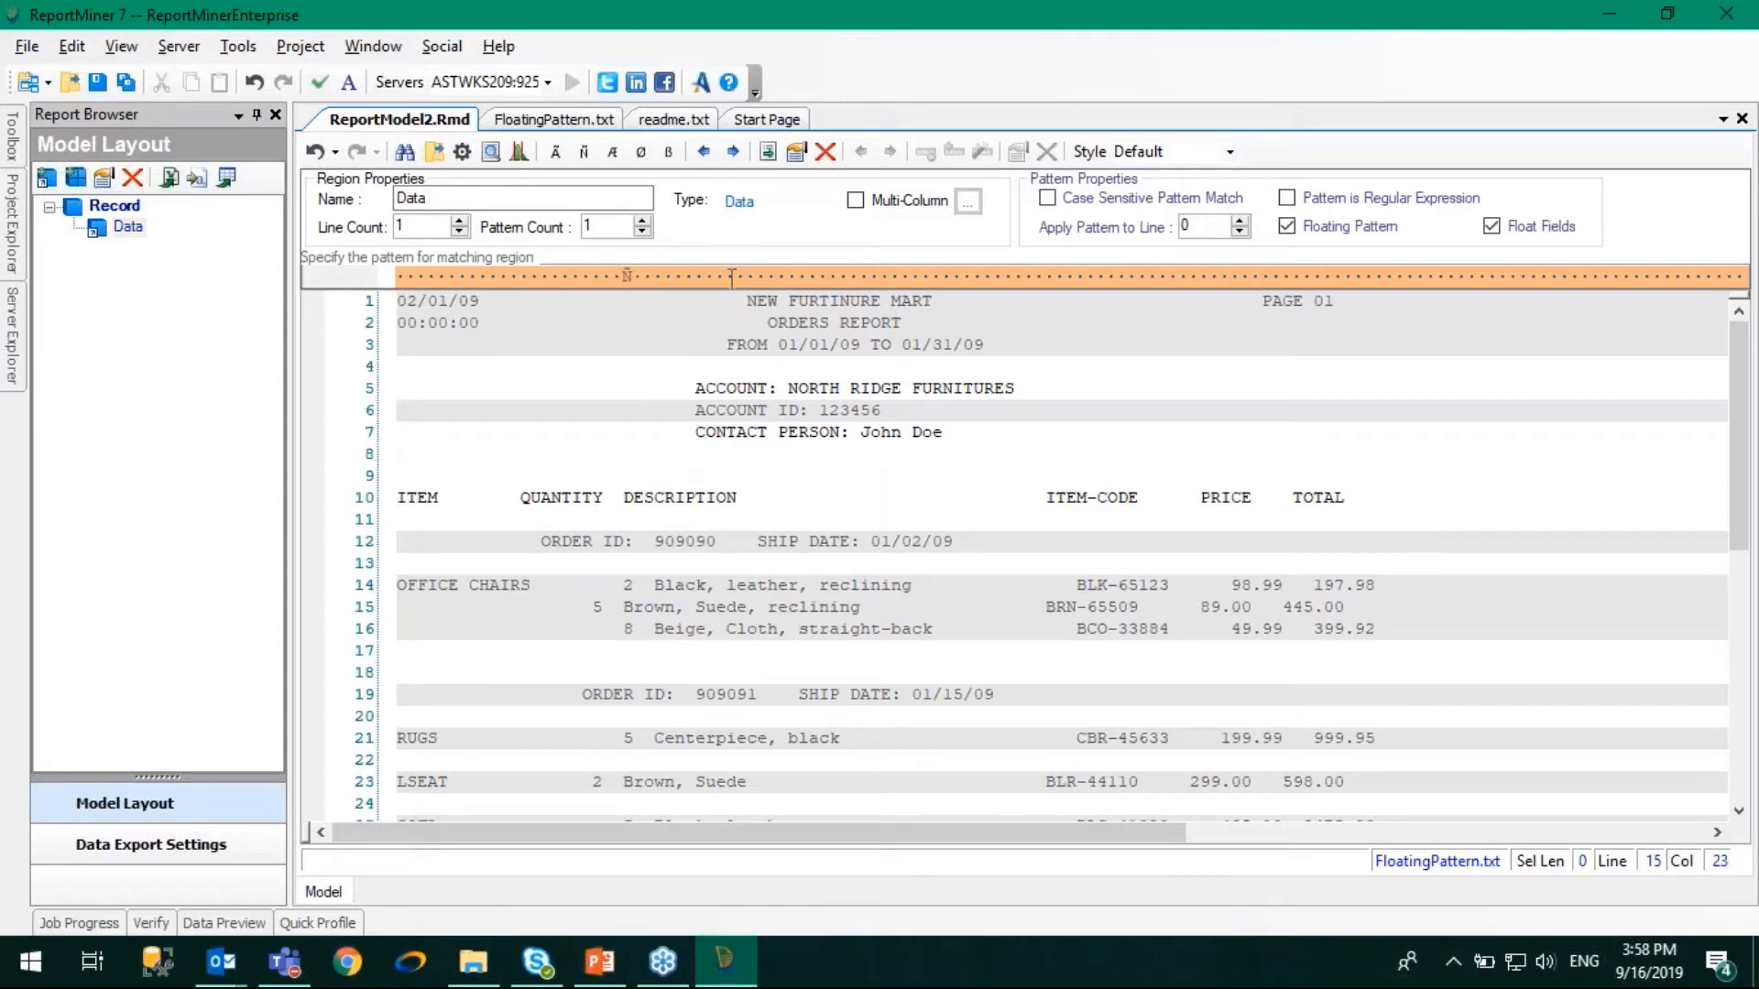
pyautogui.click(1303, 232)
pyautogui.click(635, 277)
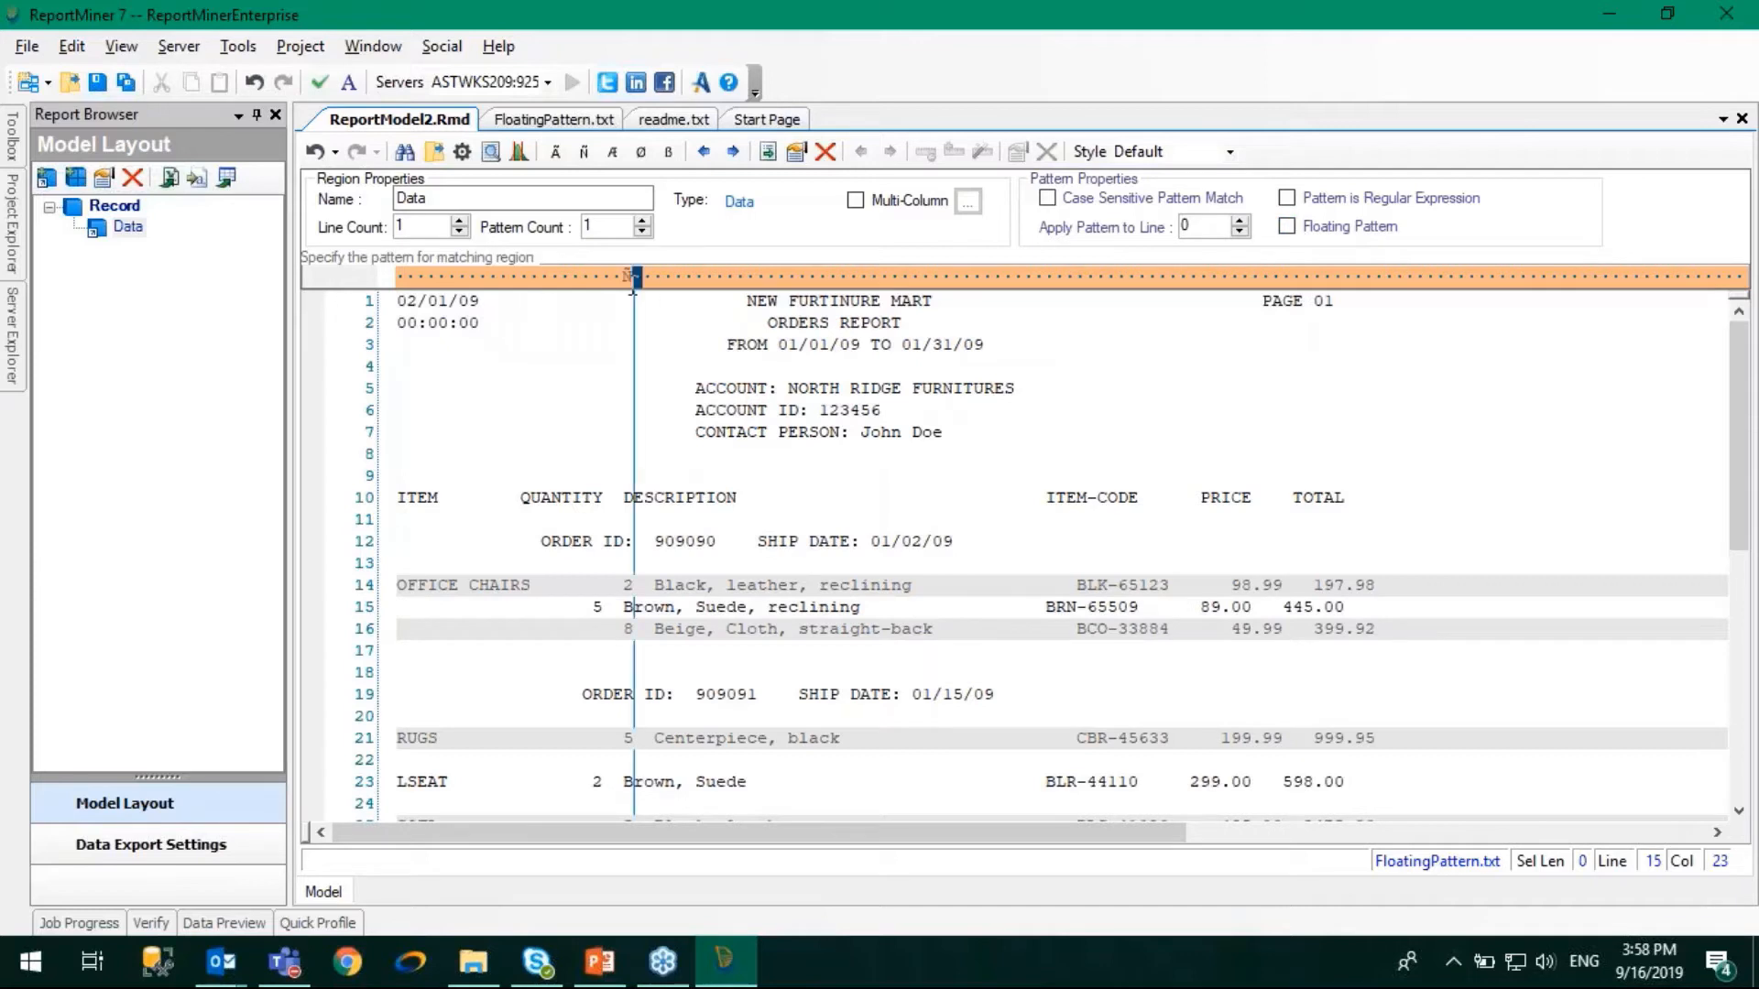
pyautogui.click(631, 276)
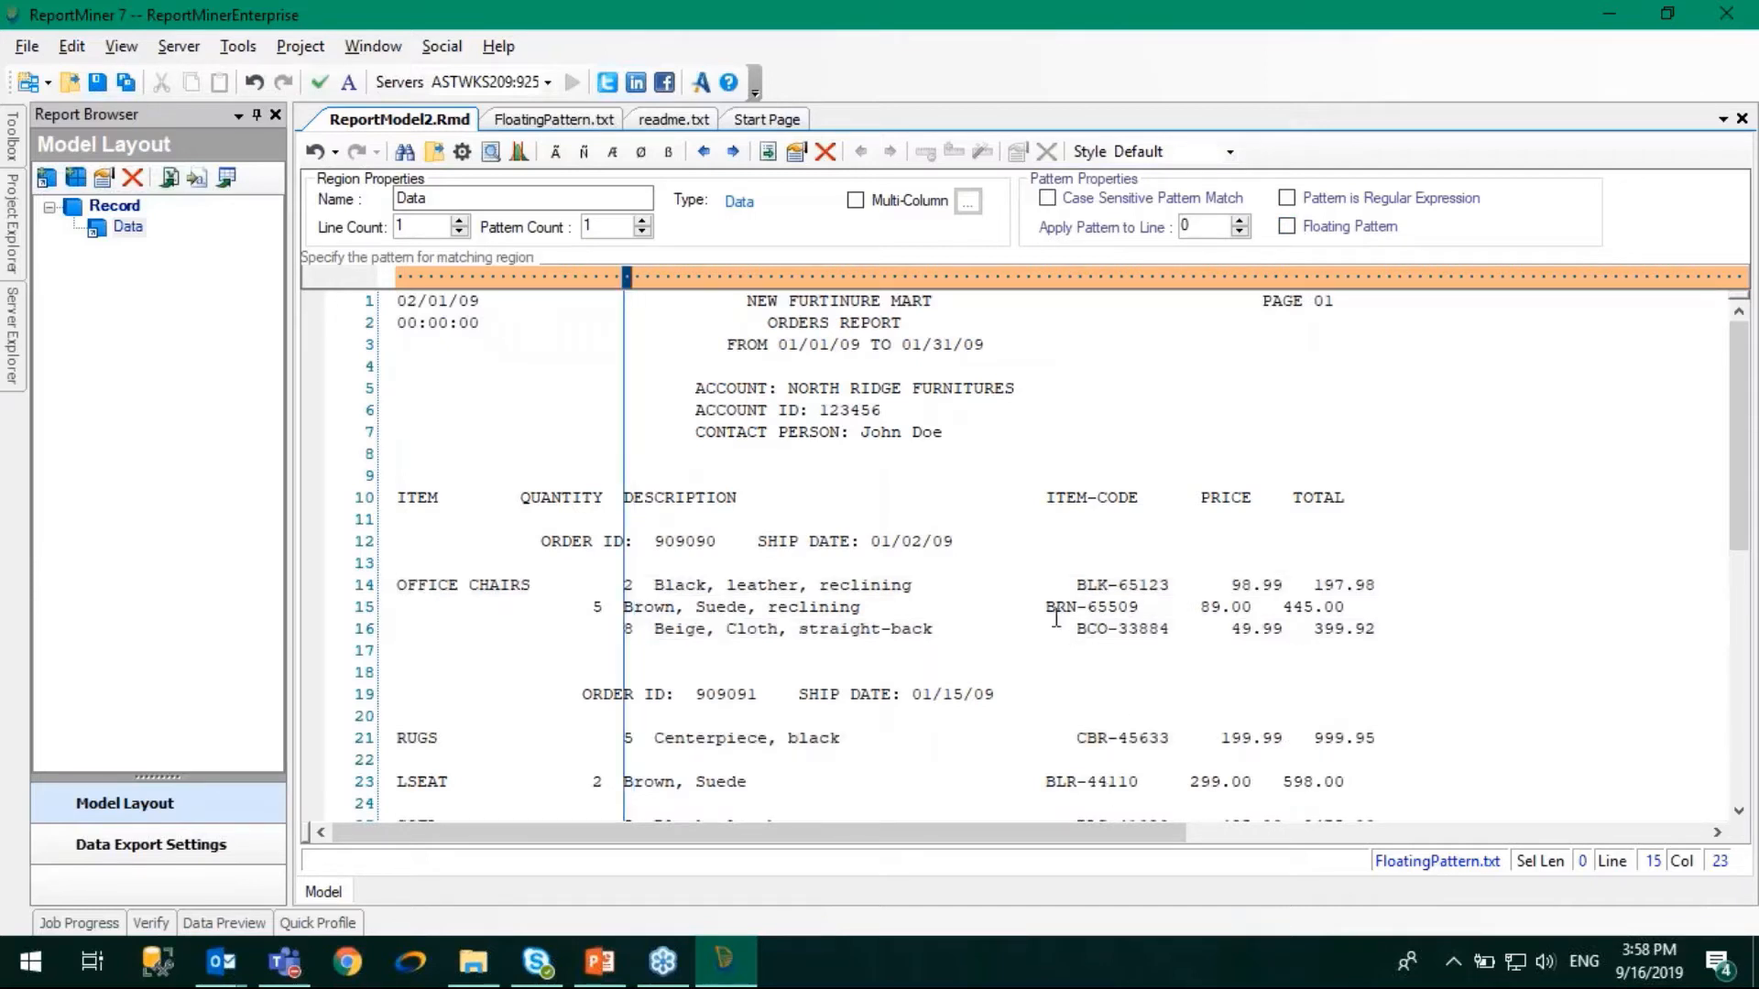
# - Define the region's matching pattern above the line 14 item code as three letter wildcards, a hyphen and five digit wildcards
pyautogui.click(1072, 585)
pyautogui.moveTo(1073, 585); pyautogui.dragTo(1174, 586)
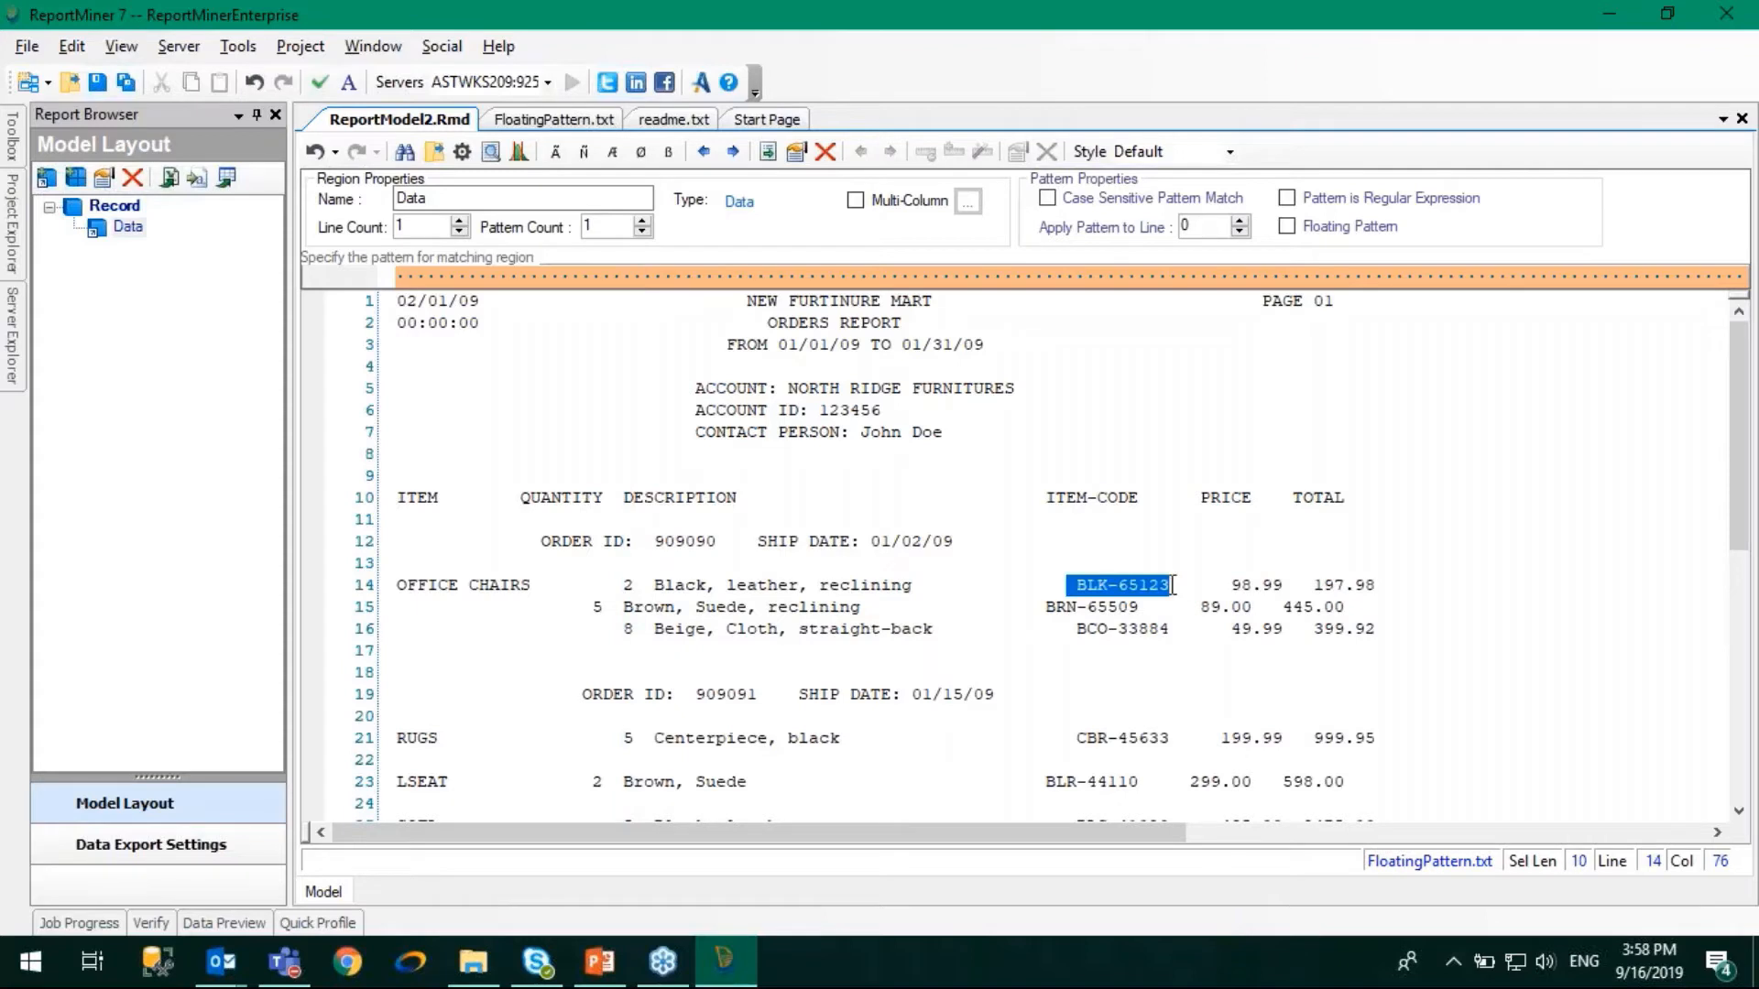
pyautogui.click(1079, 587)
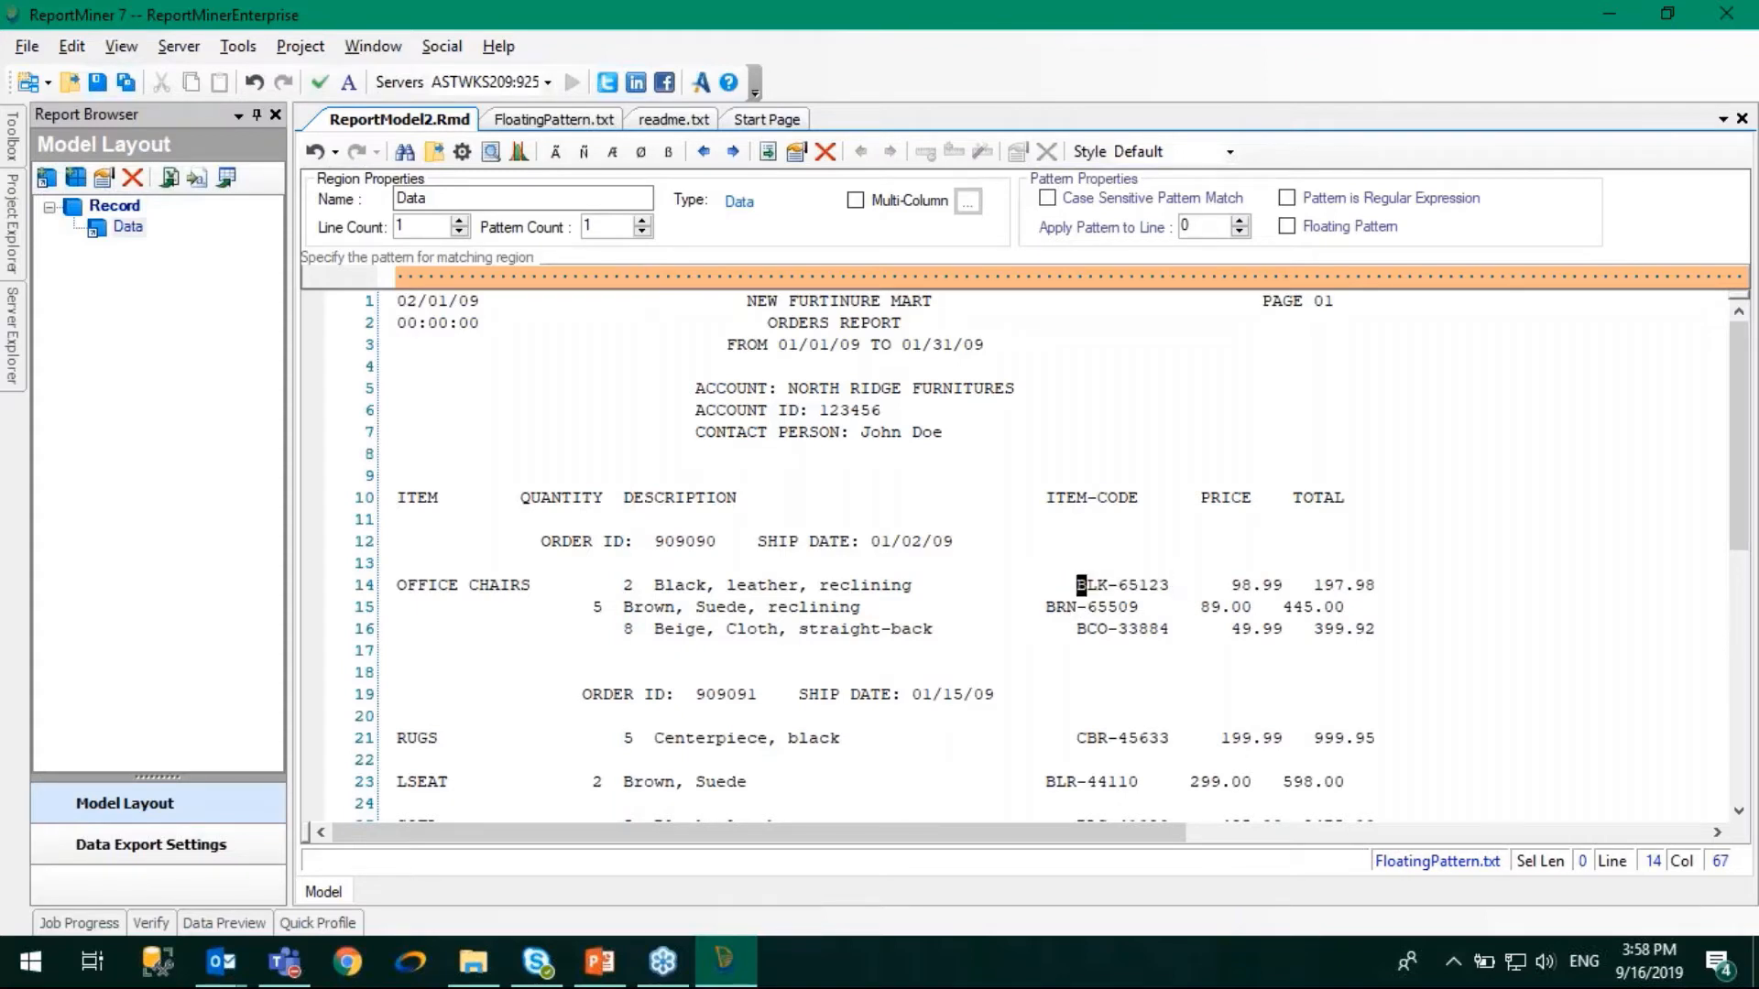
pyautogui.click(1117, 586)
pyautogui.doubleClick(1130, 591)
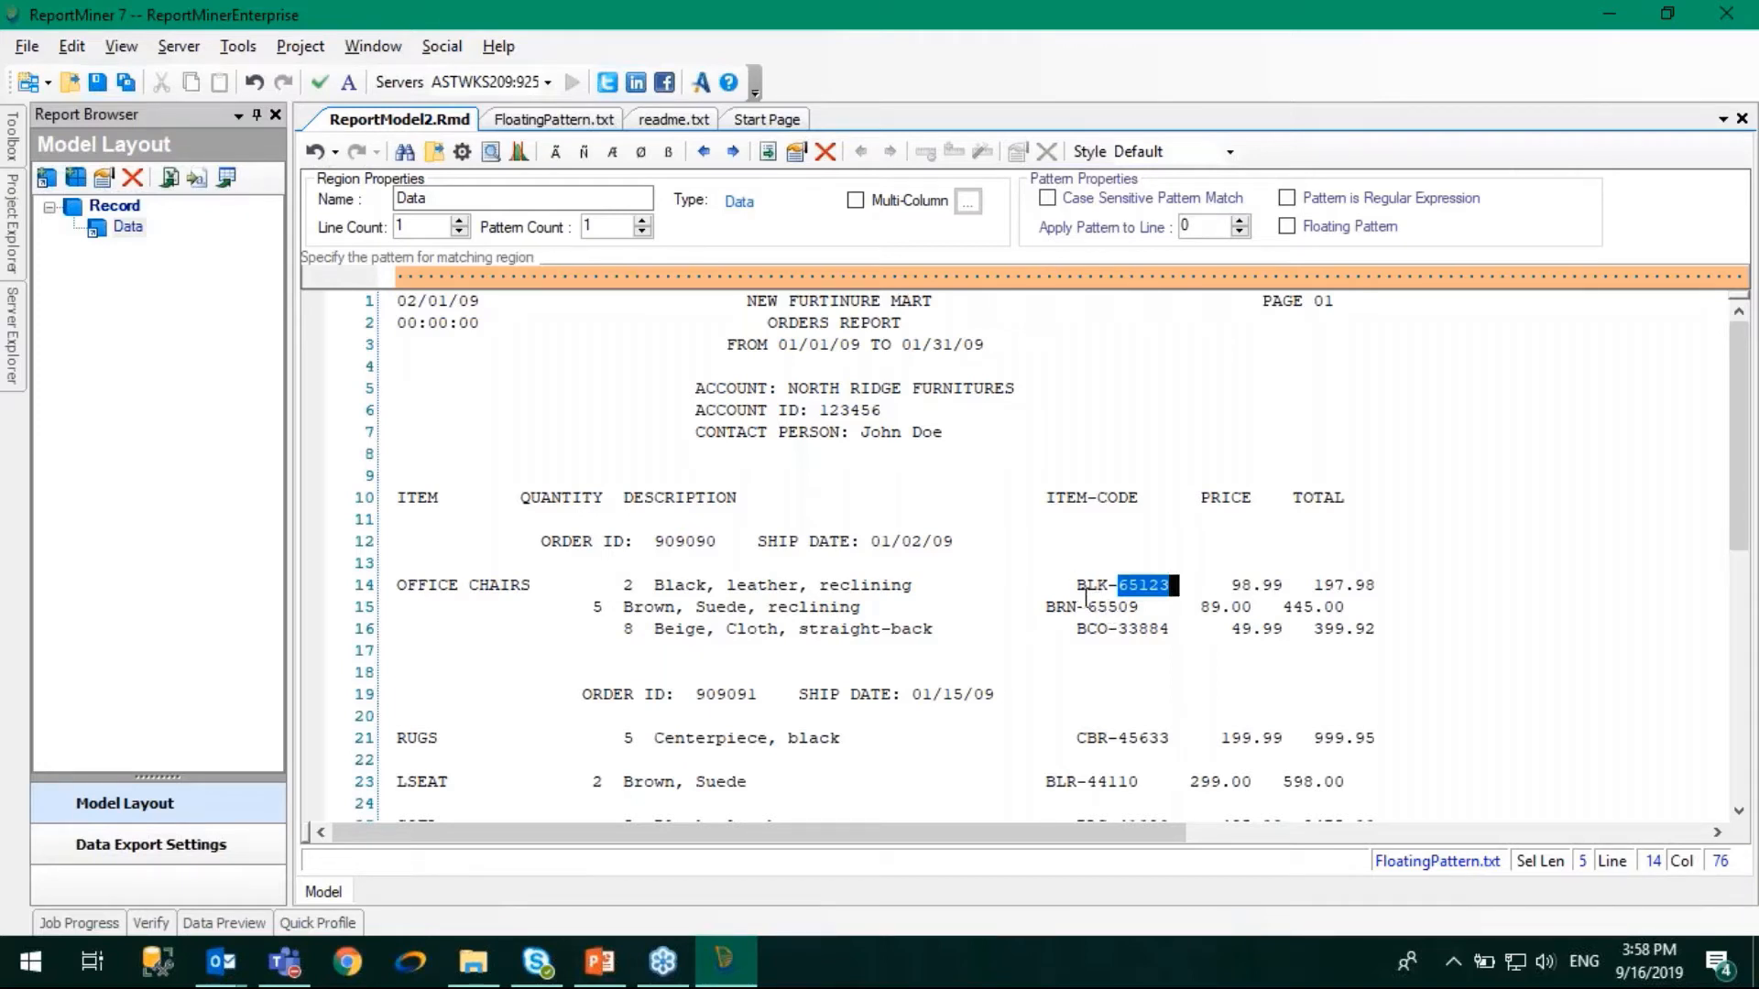
pyautogui.click(1078, 277)
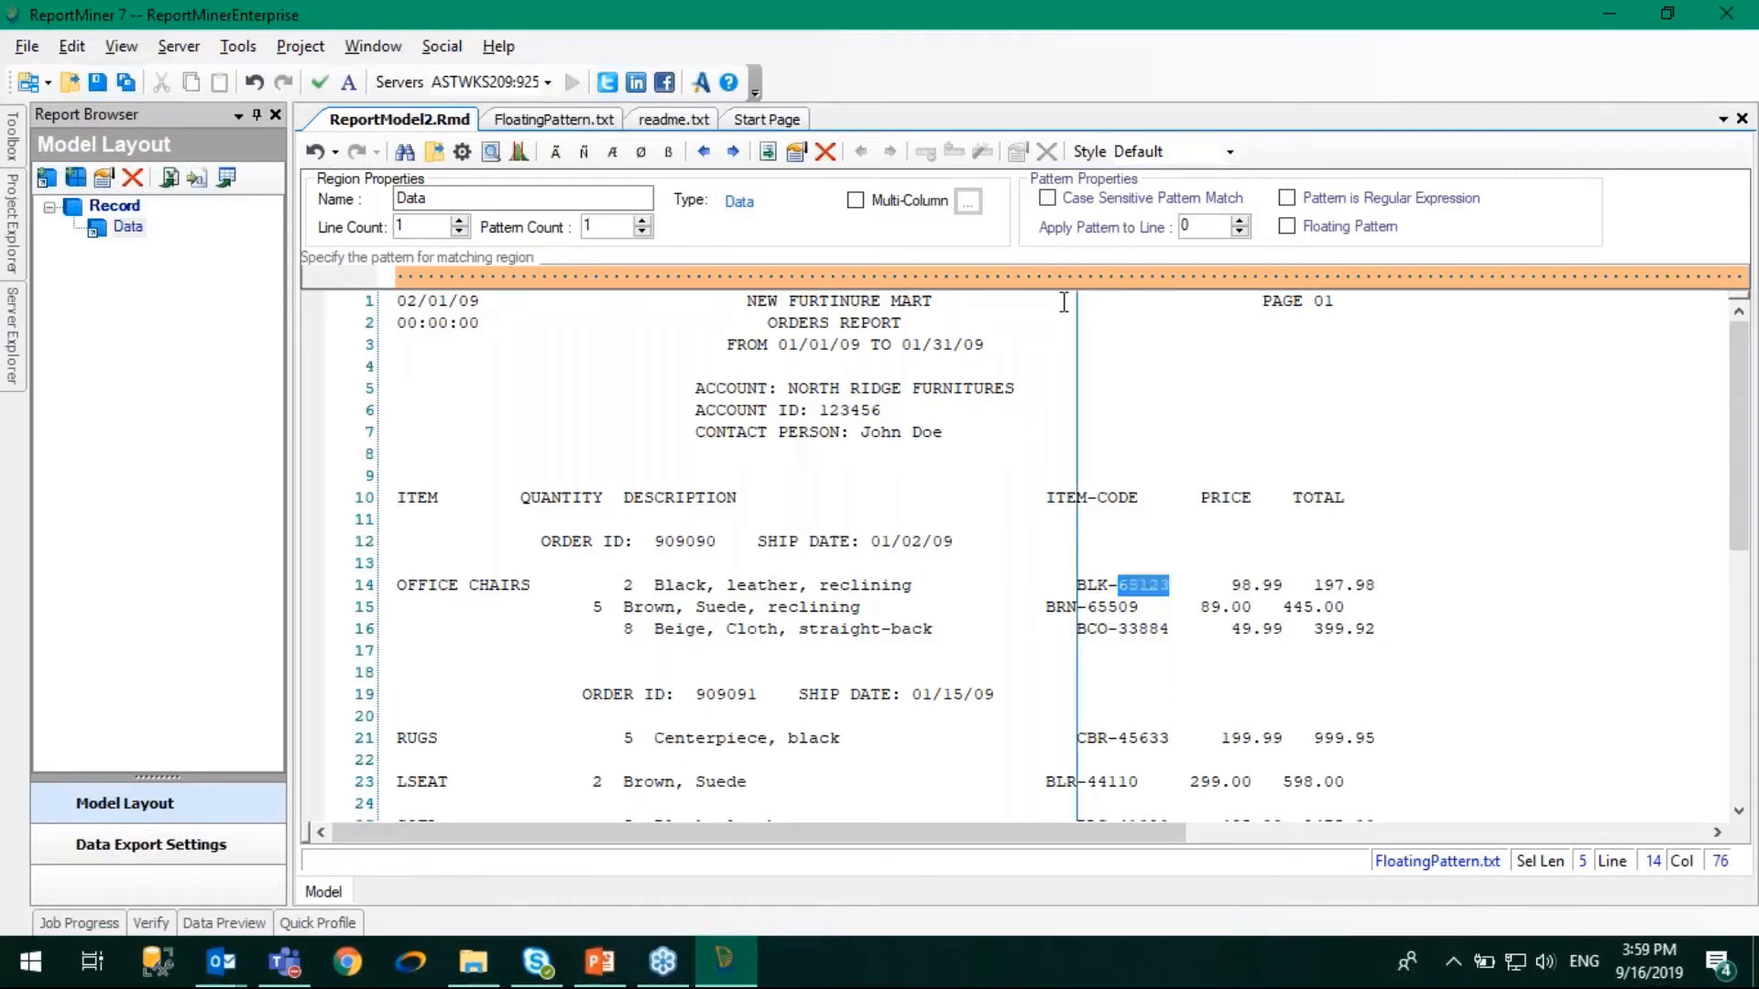
pyautogui.click(556, 156)
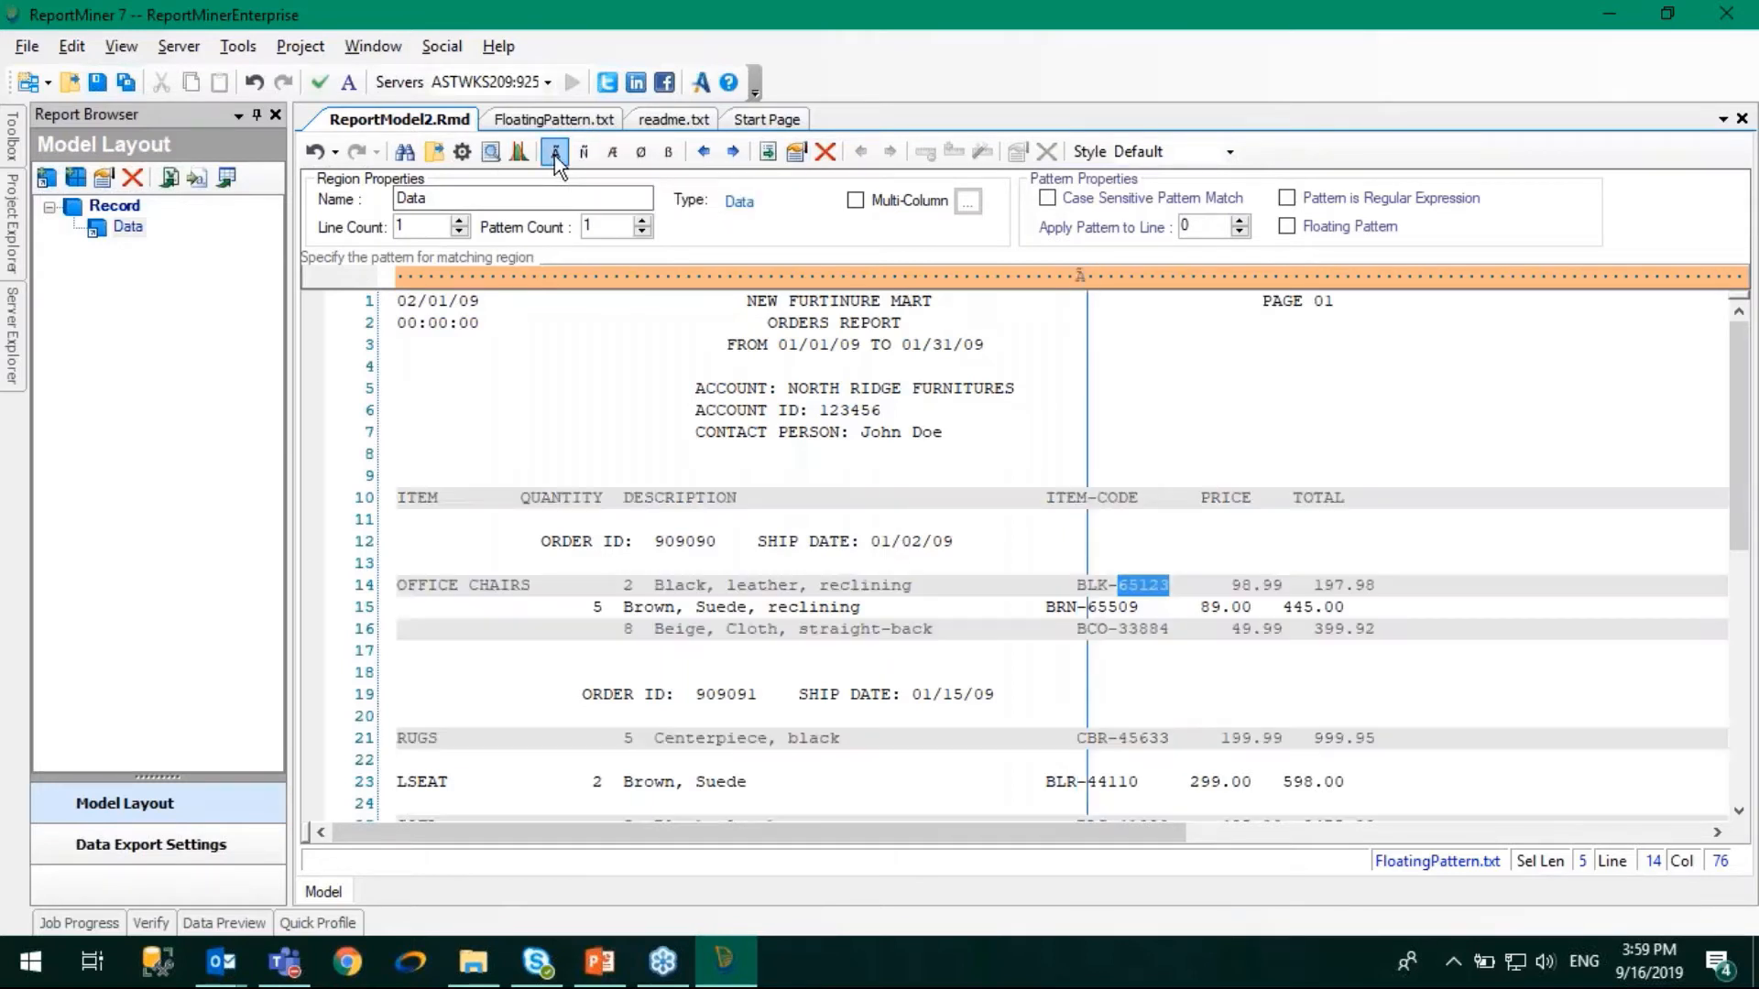
pyautogui.click(554, 154)
pyautogui.click(555, 153)
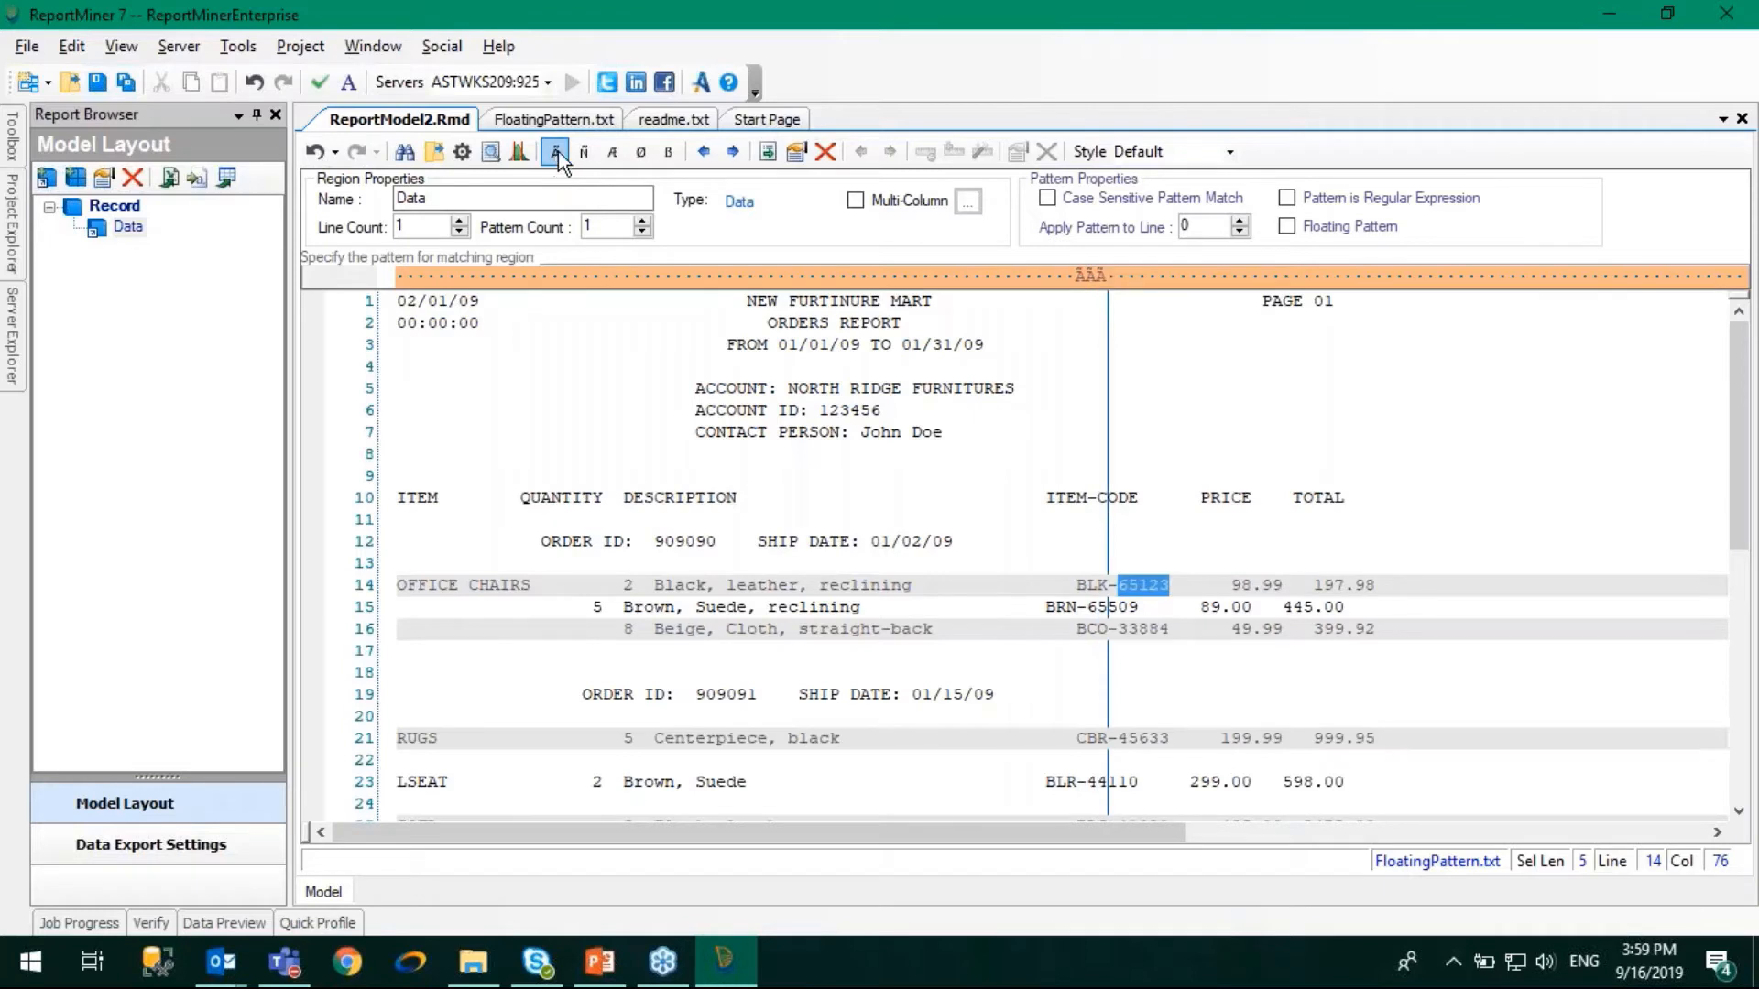
pyautogui.write('-')
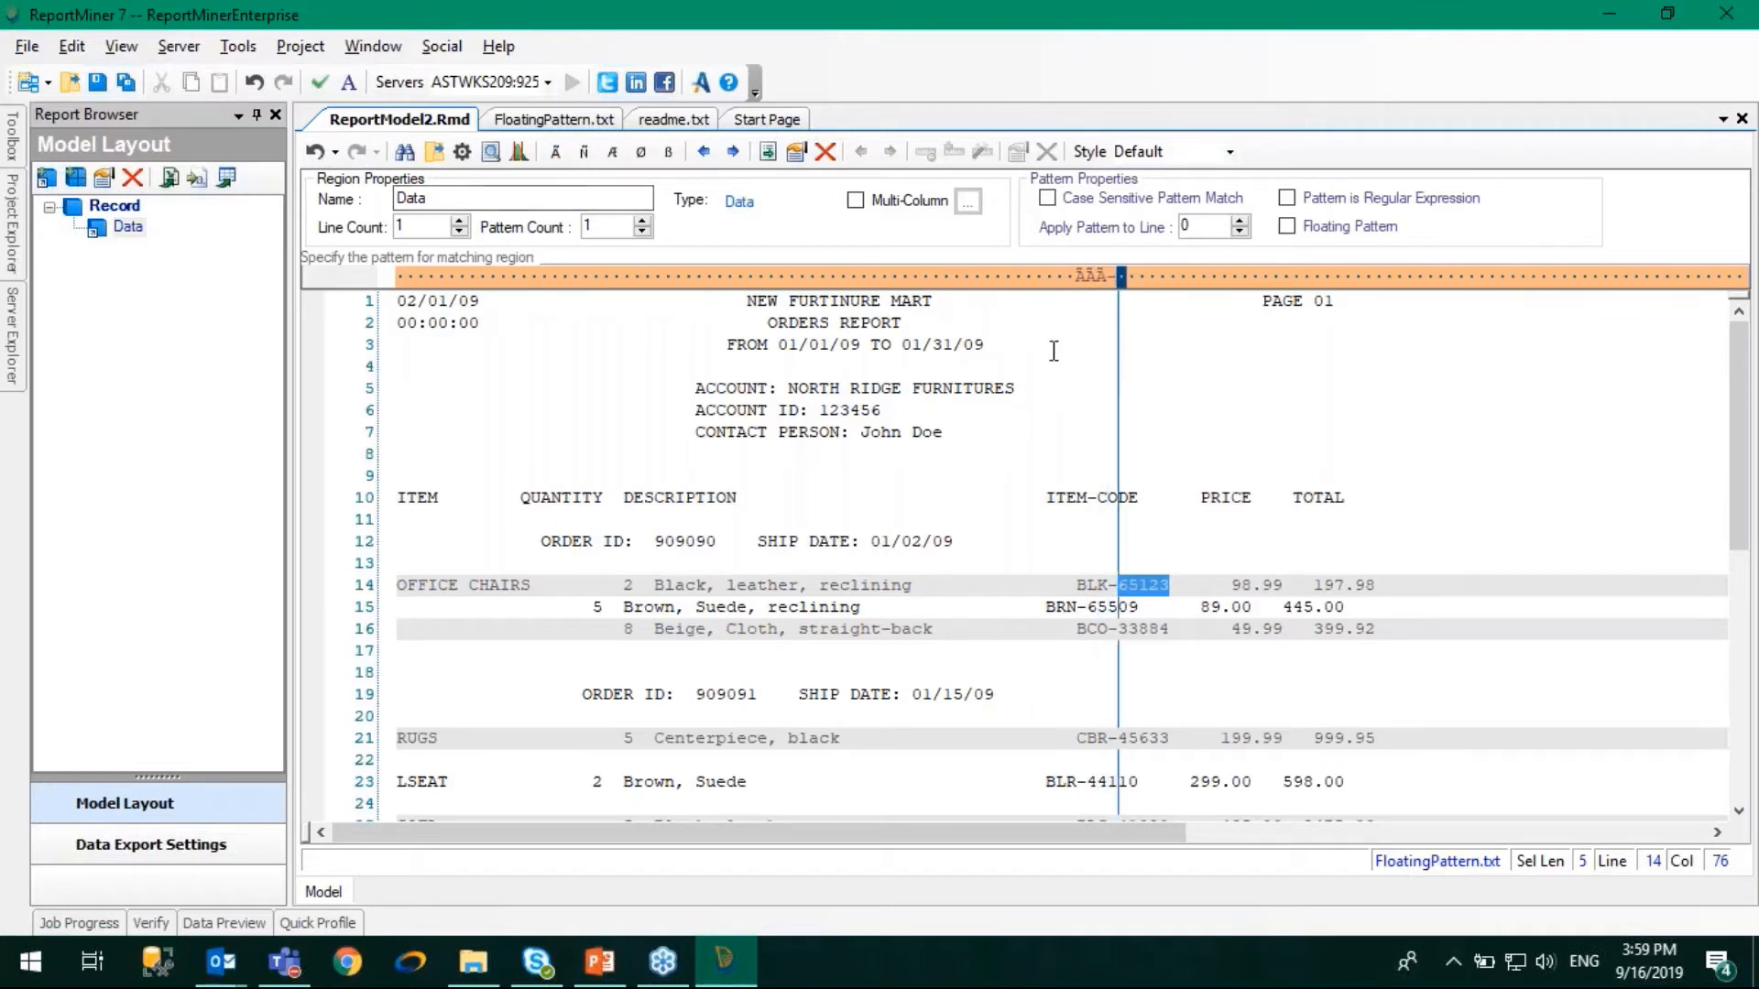
pyautogui.click(587, 152)
# - Make the item-code pattern floating and check which order lines it matches across both report pages
pyautogui.moveTo(520, 607); pyautogui.dragTo(644, 607)
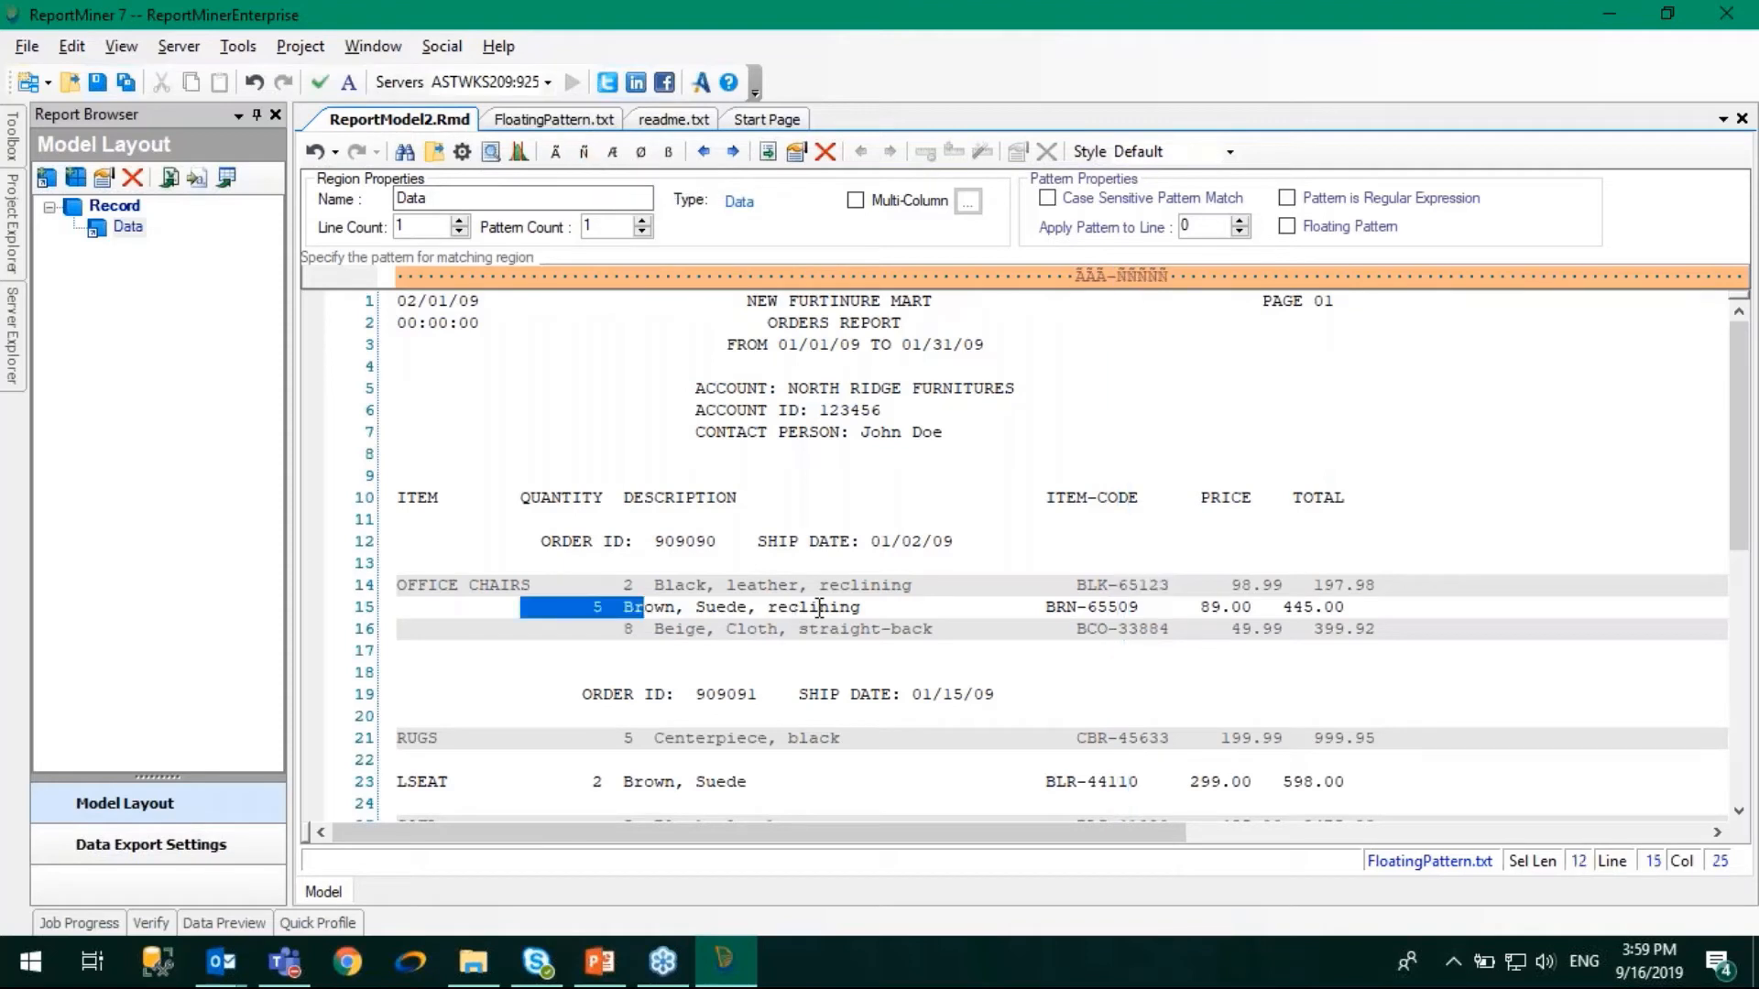
pyautogui.click(1286, 227)
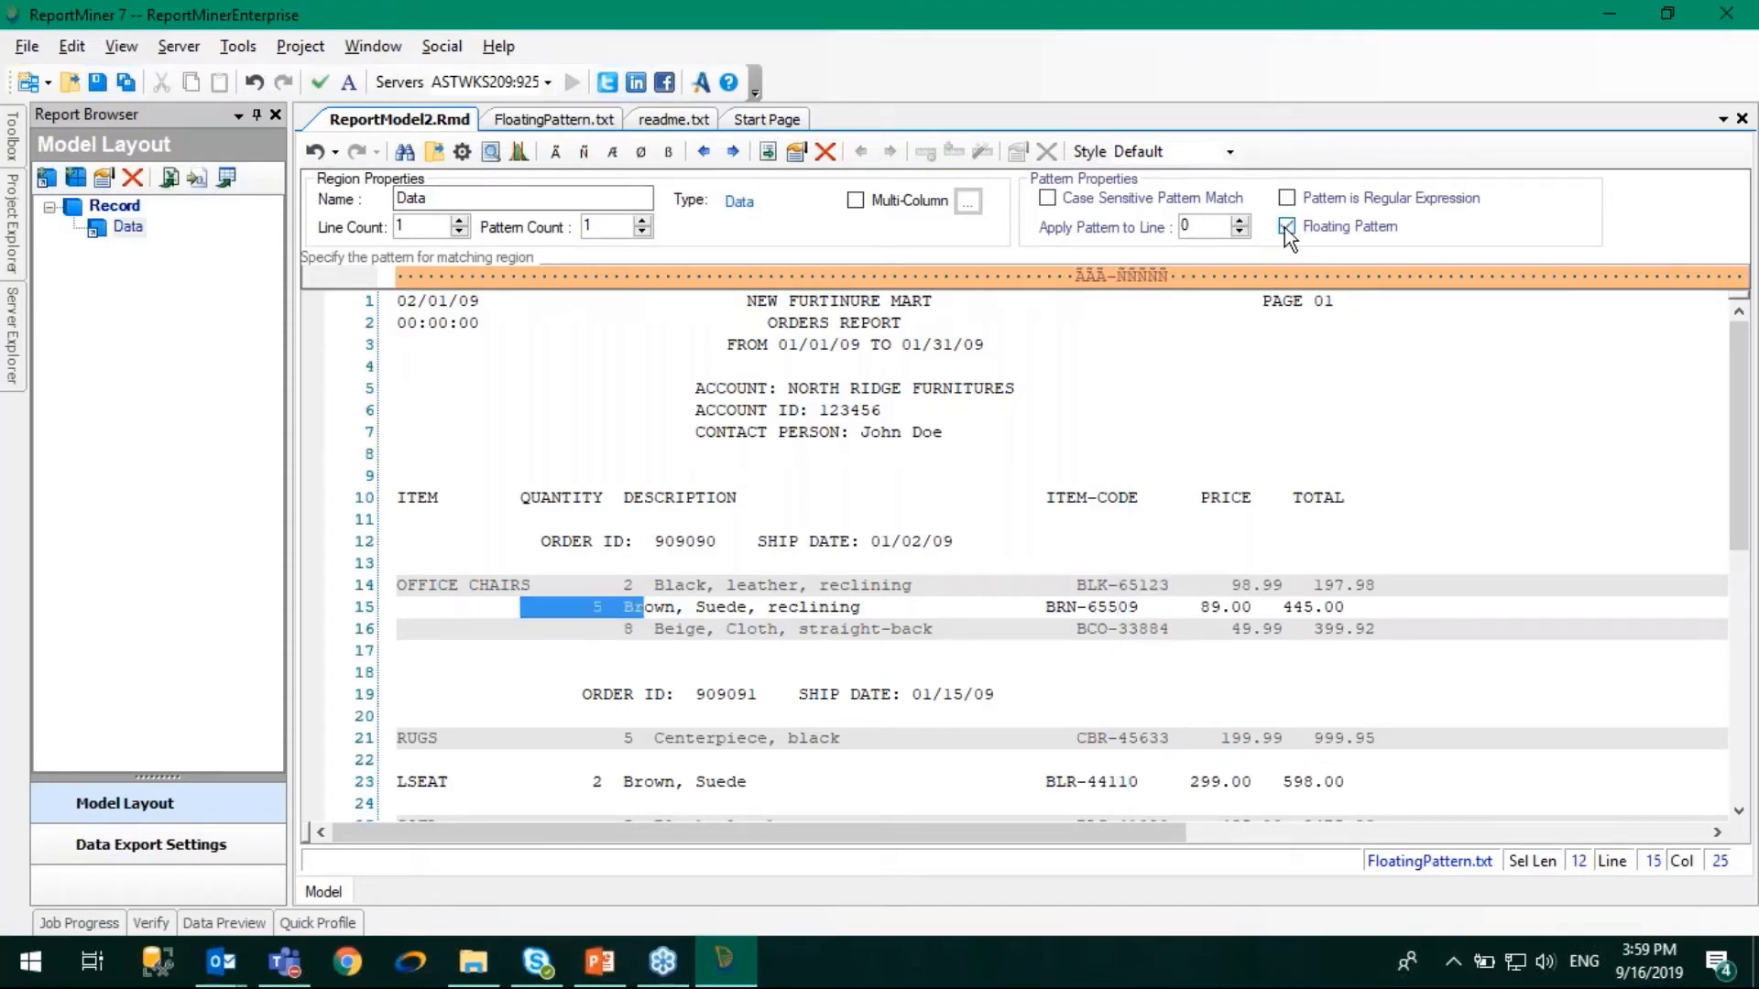
pyautogui.scroll(-3, 672, 729)
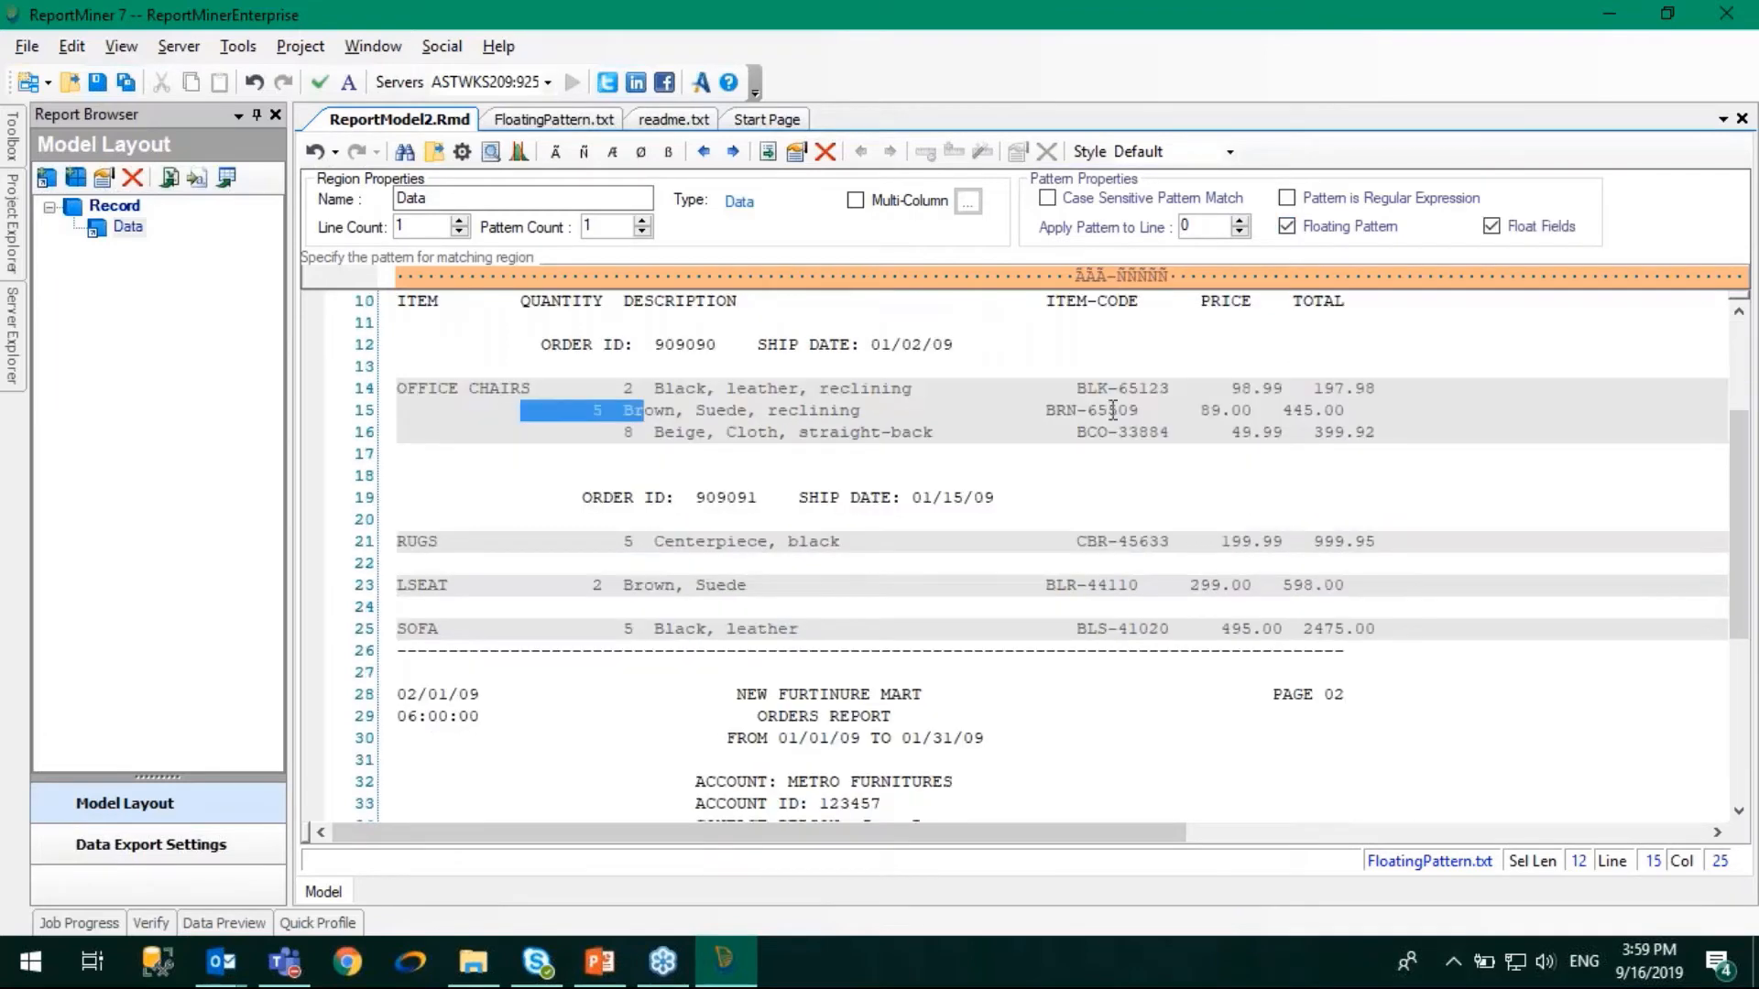
pyautogui.scroll(-3, 1065, 673)
pyautogui.scroll(-2, 1063, 687)
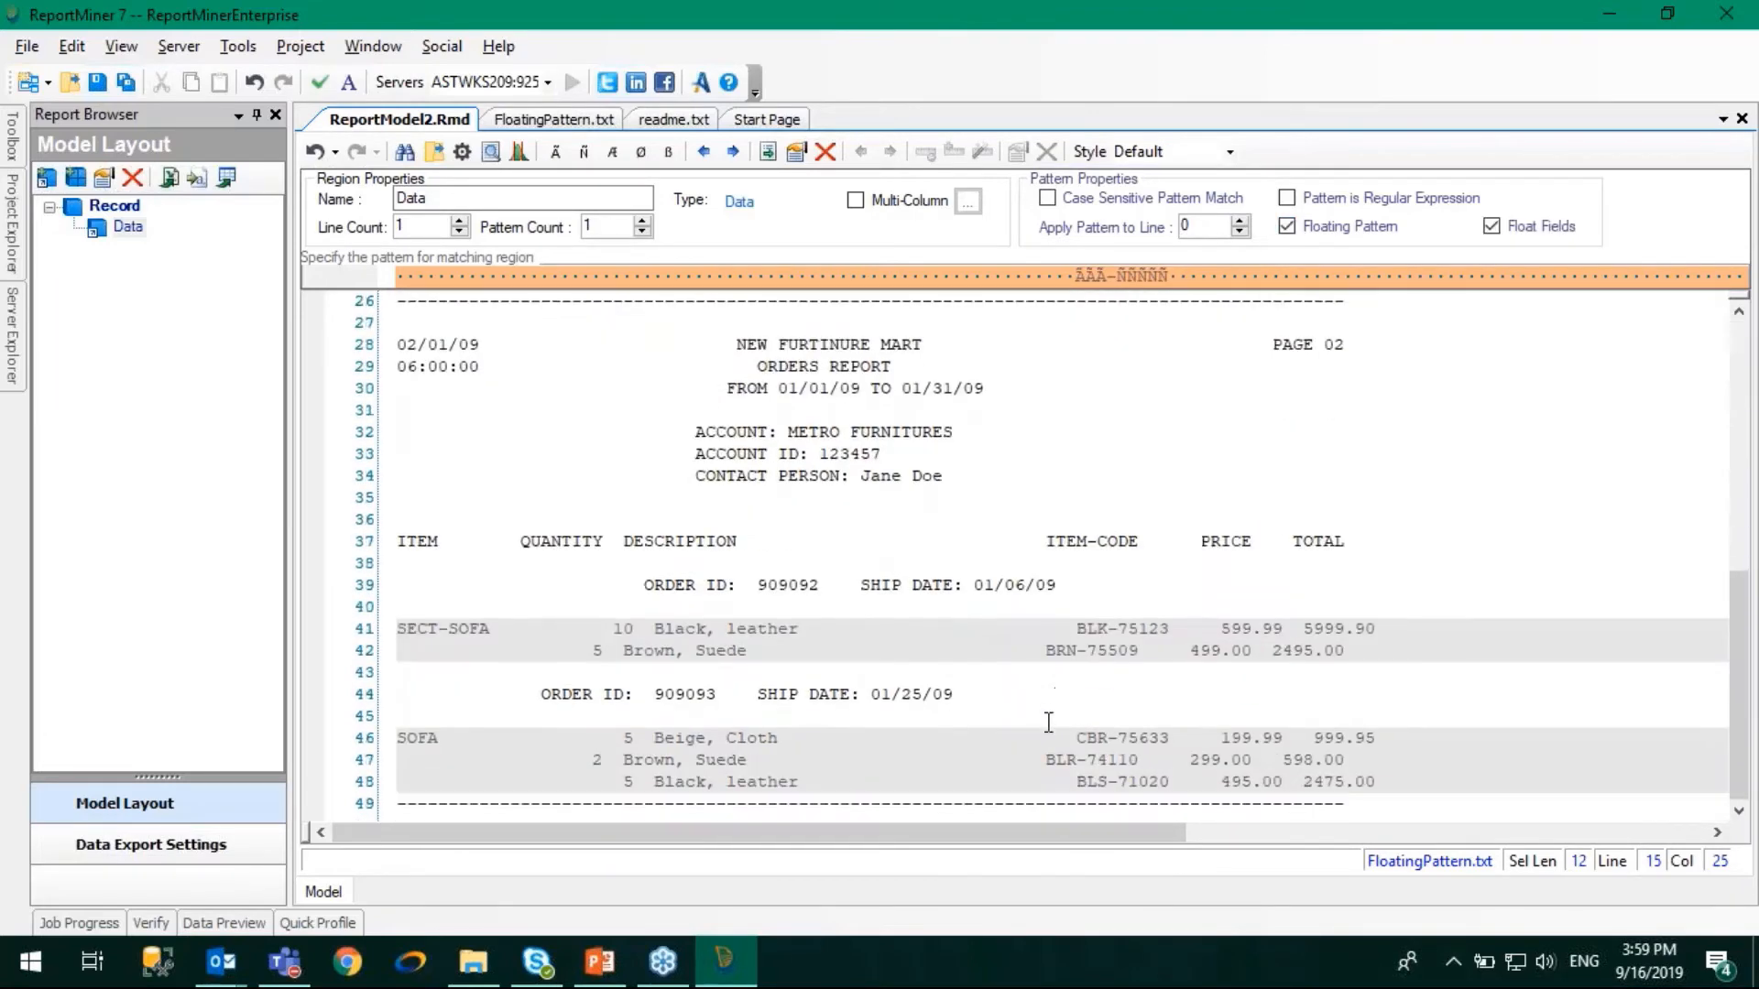
pyautogui.scroll(1, 568, 741)
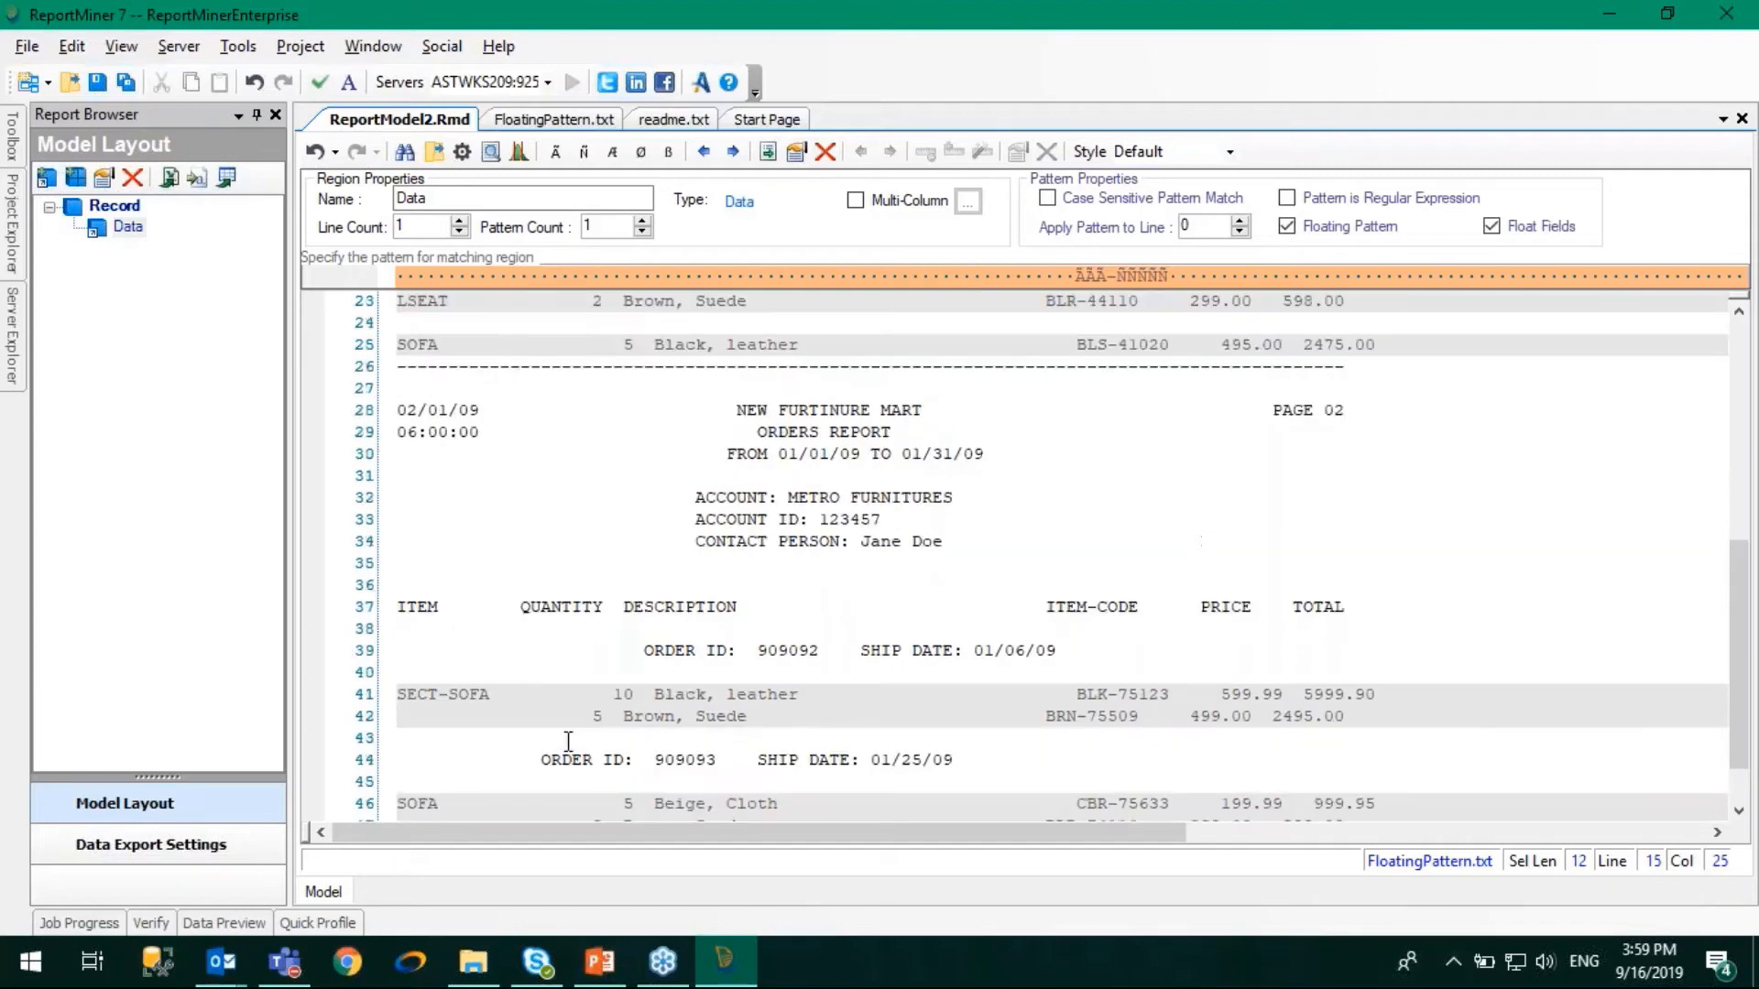
pyautogui.scroll(7, 568, 741)
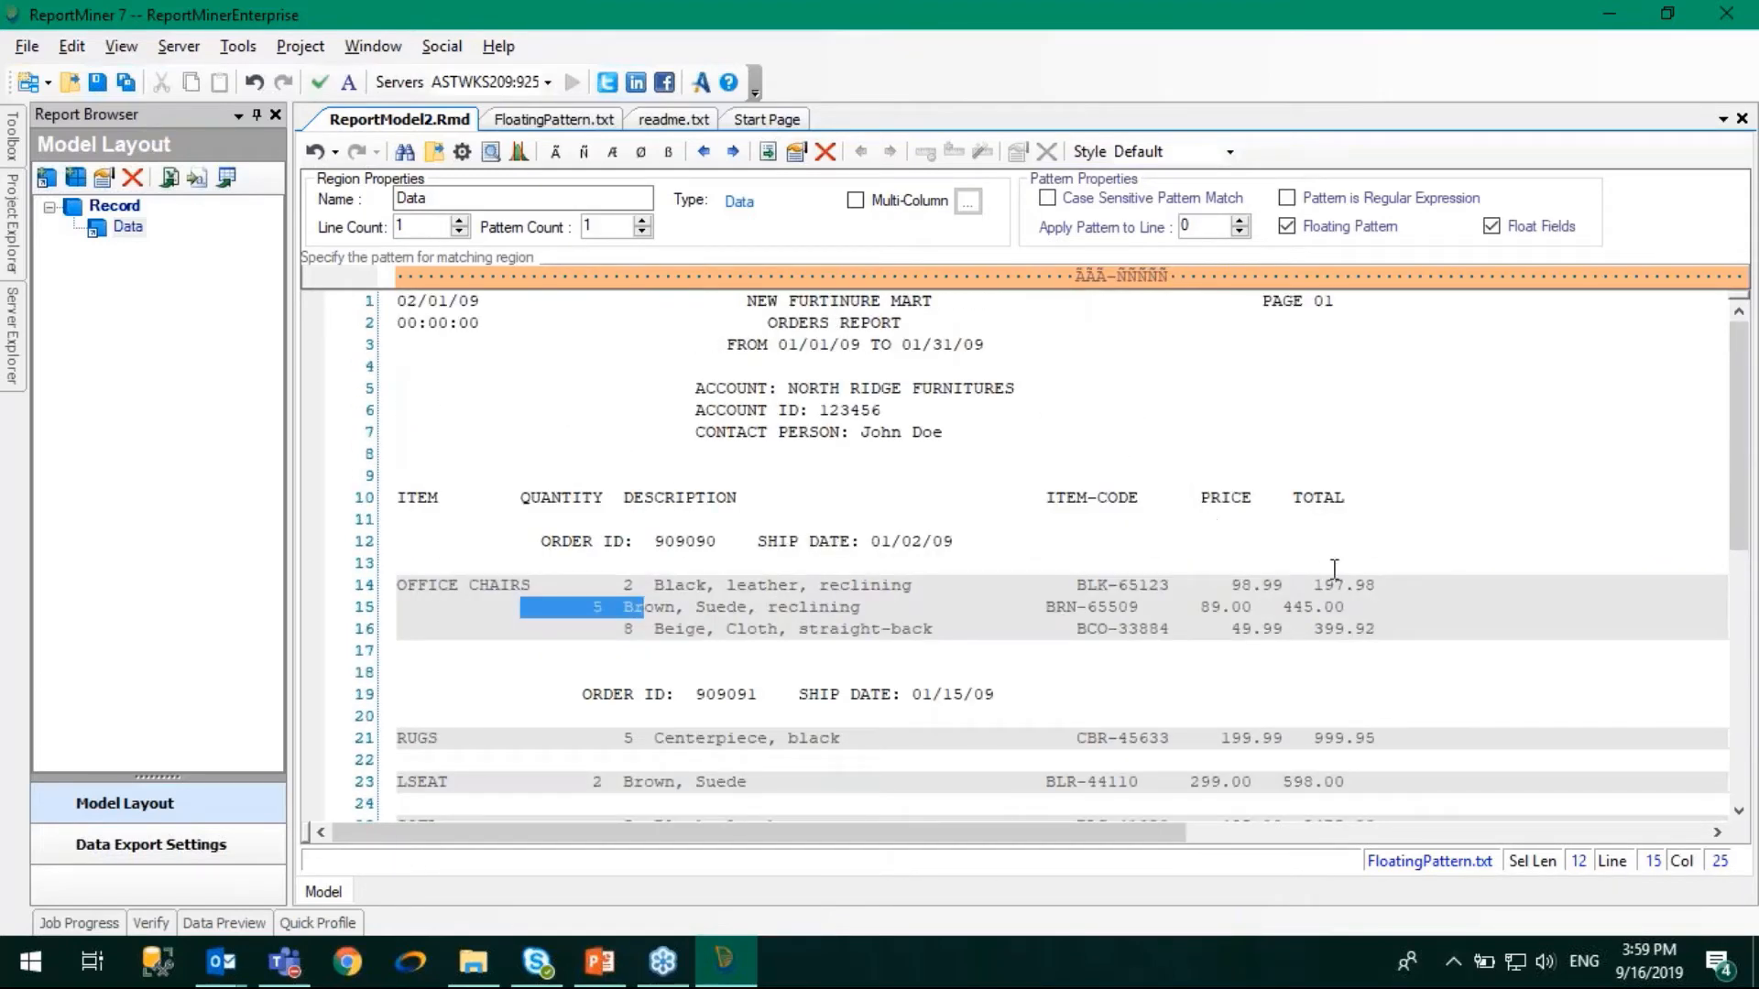
pyautogui.click(982, 590)
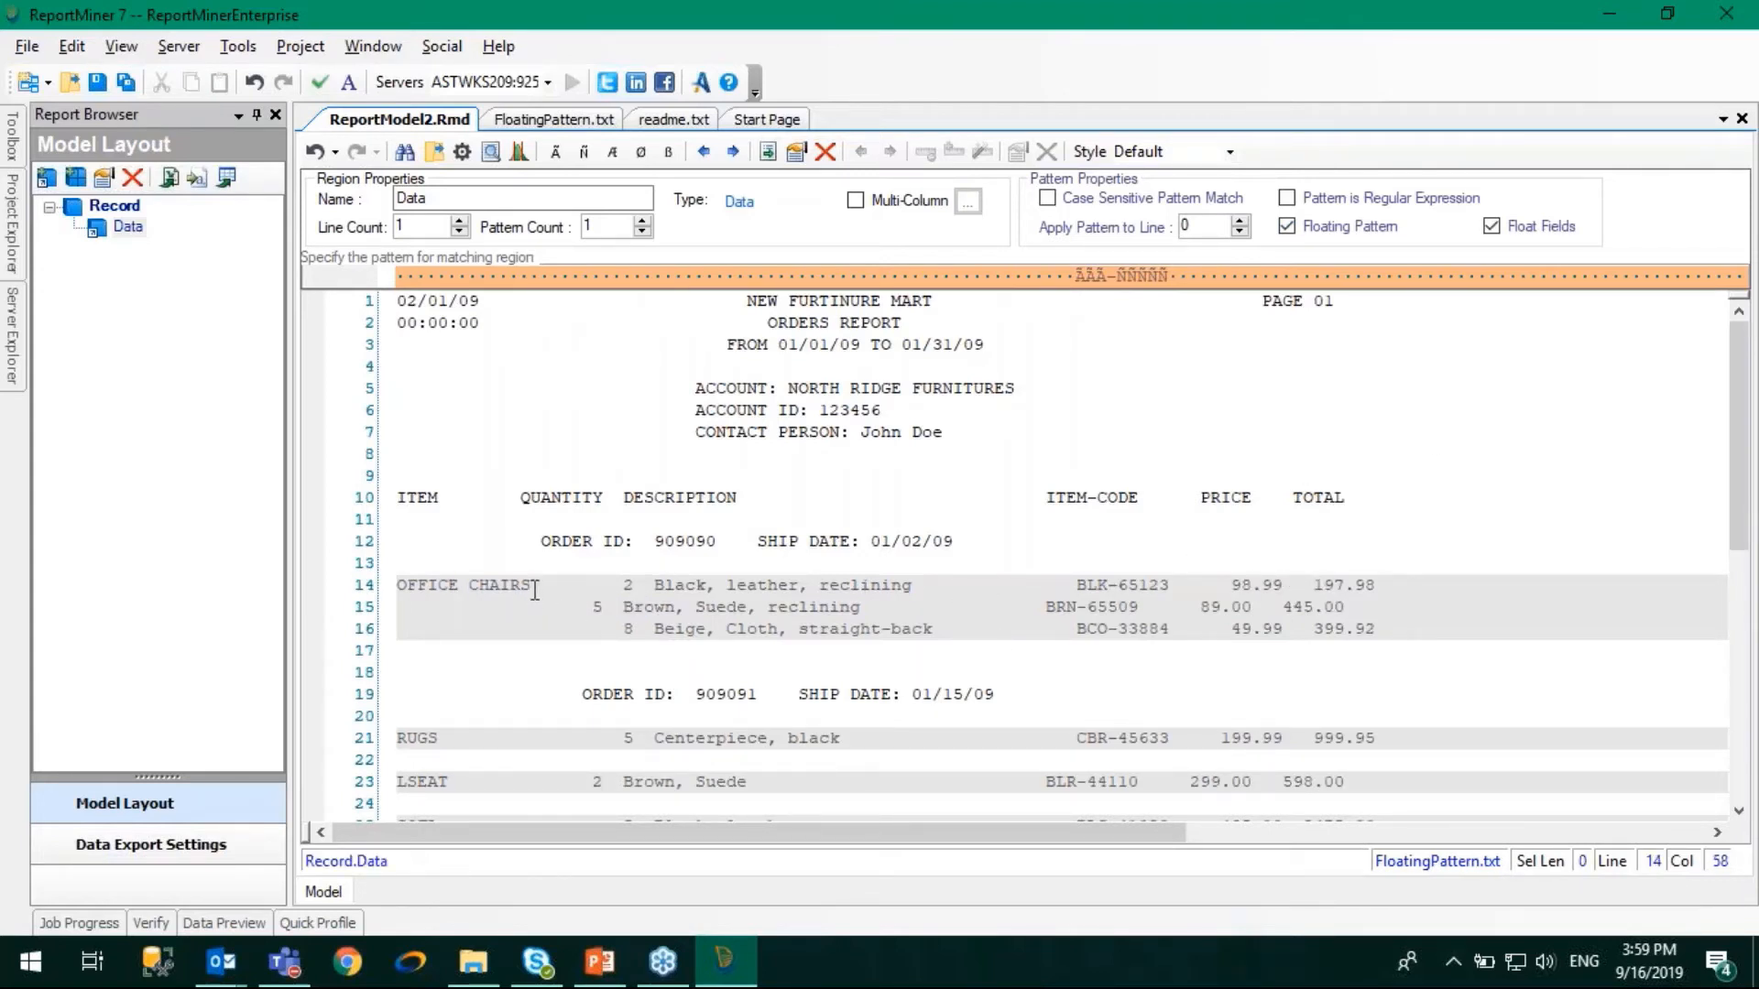
# - Add a 13-character data field covering the item name OFFICE CHAIRS on line 14
pyautogui.moveTo(532, 591); pyautogui.dragTo(426, 587)
pyautogui.rightClick(427, 588)
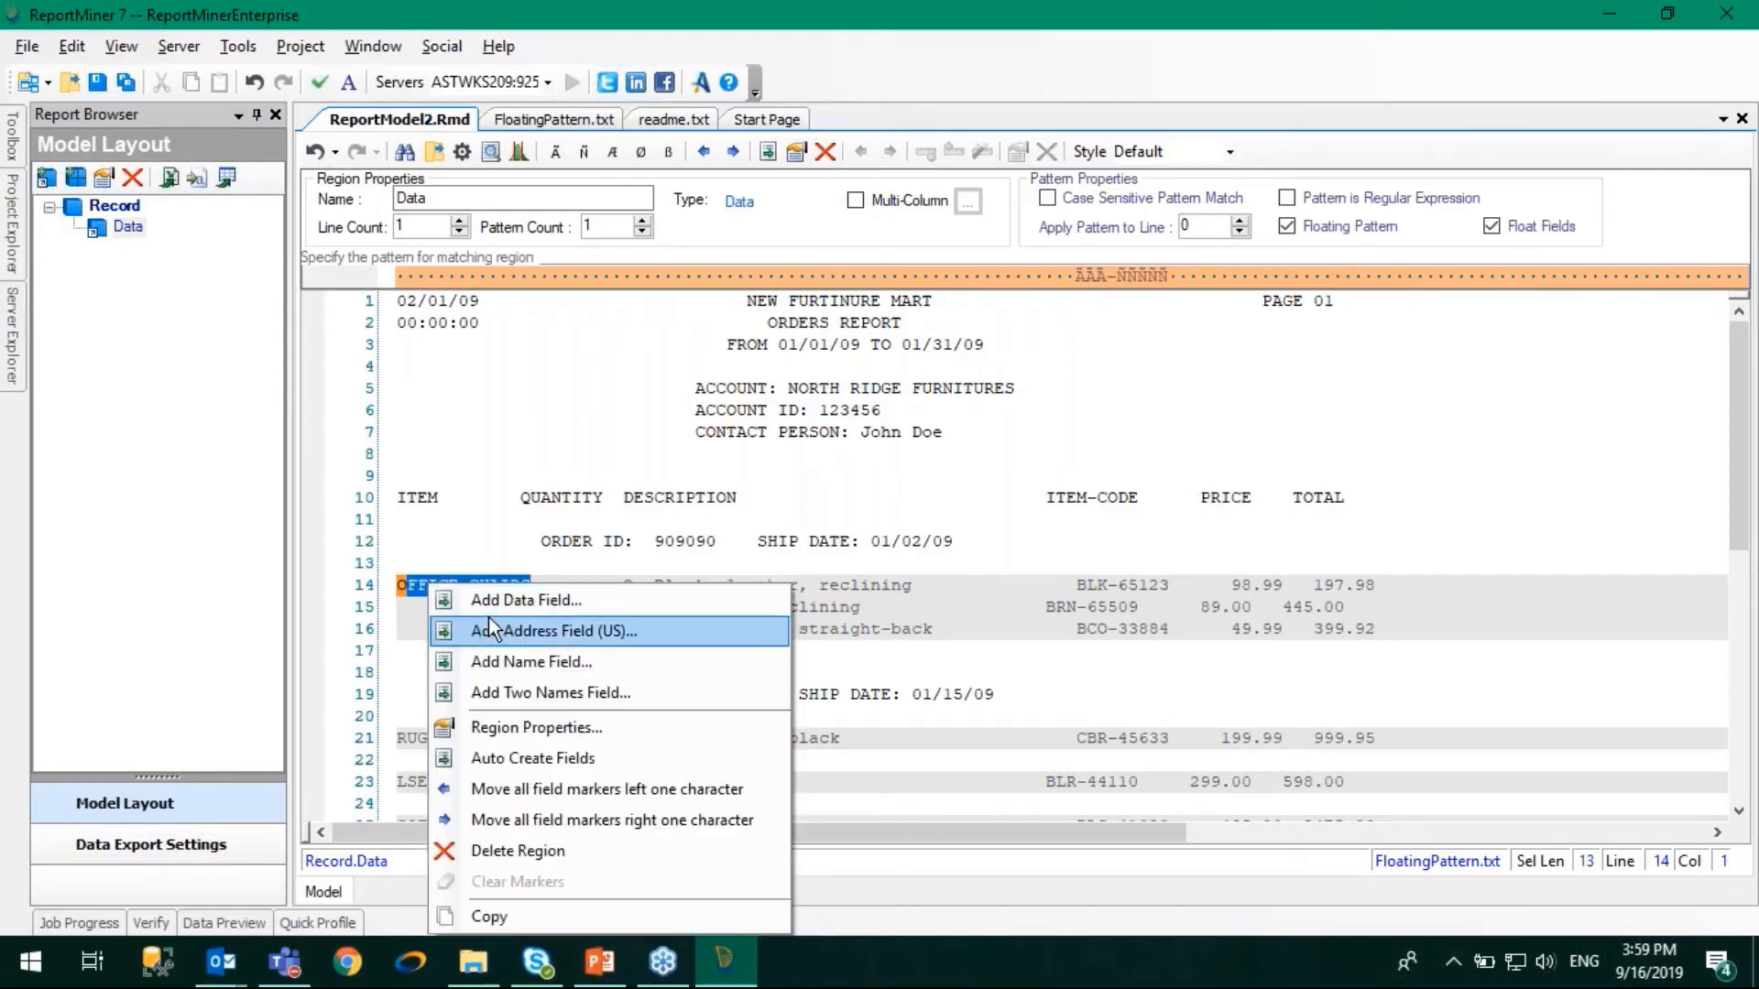
pyautogui.click(475, 602)
pyautogui.click(574, 627)
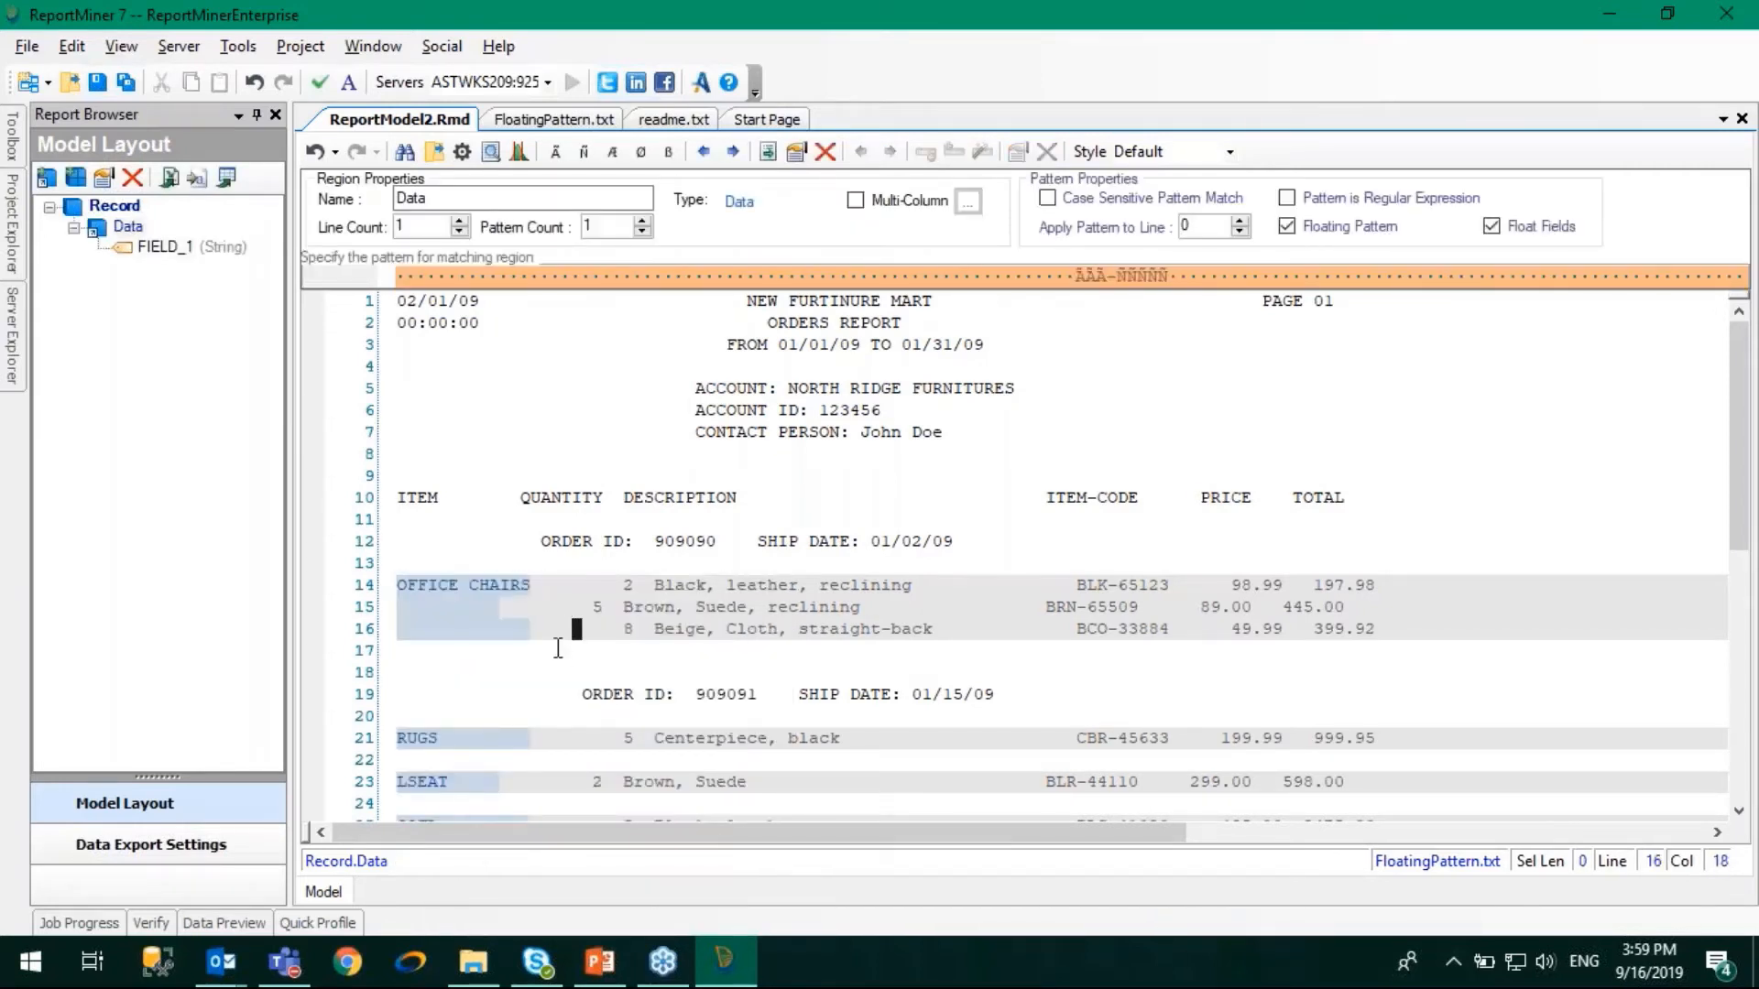
pyautogui.click(483, 587)
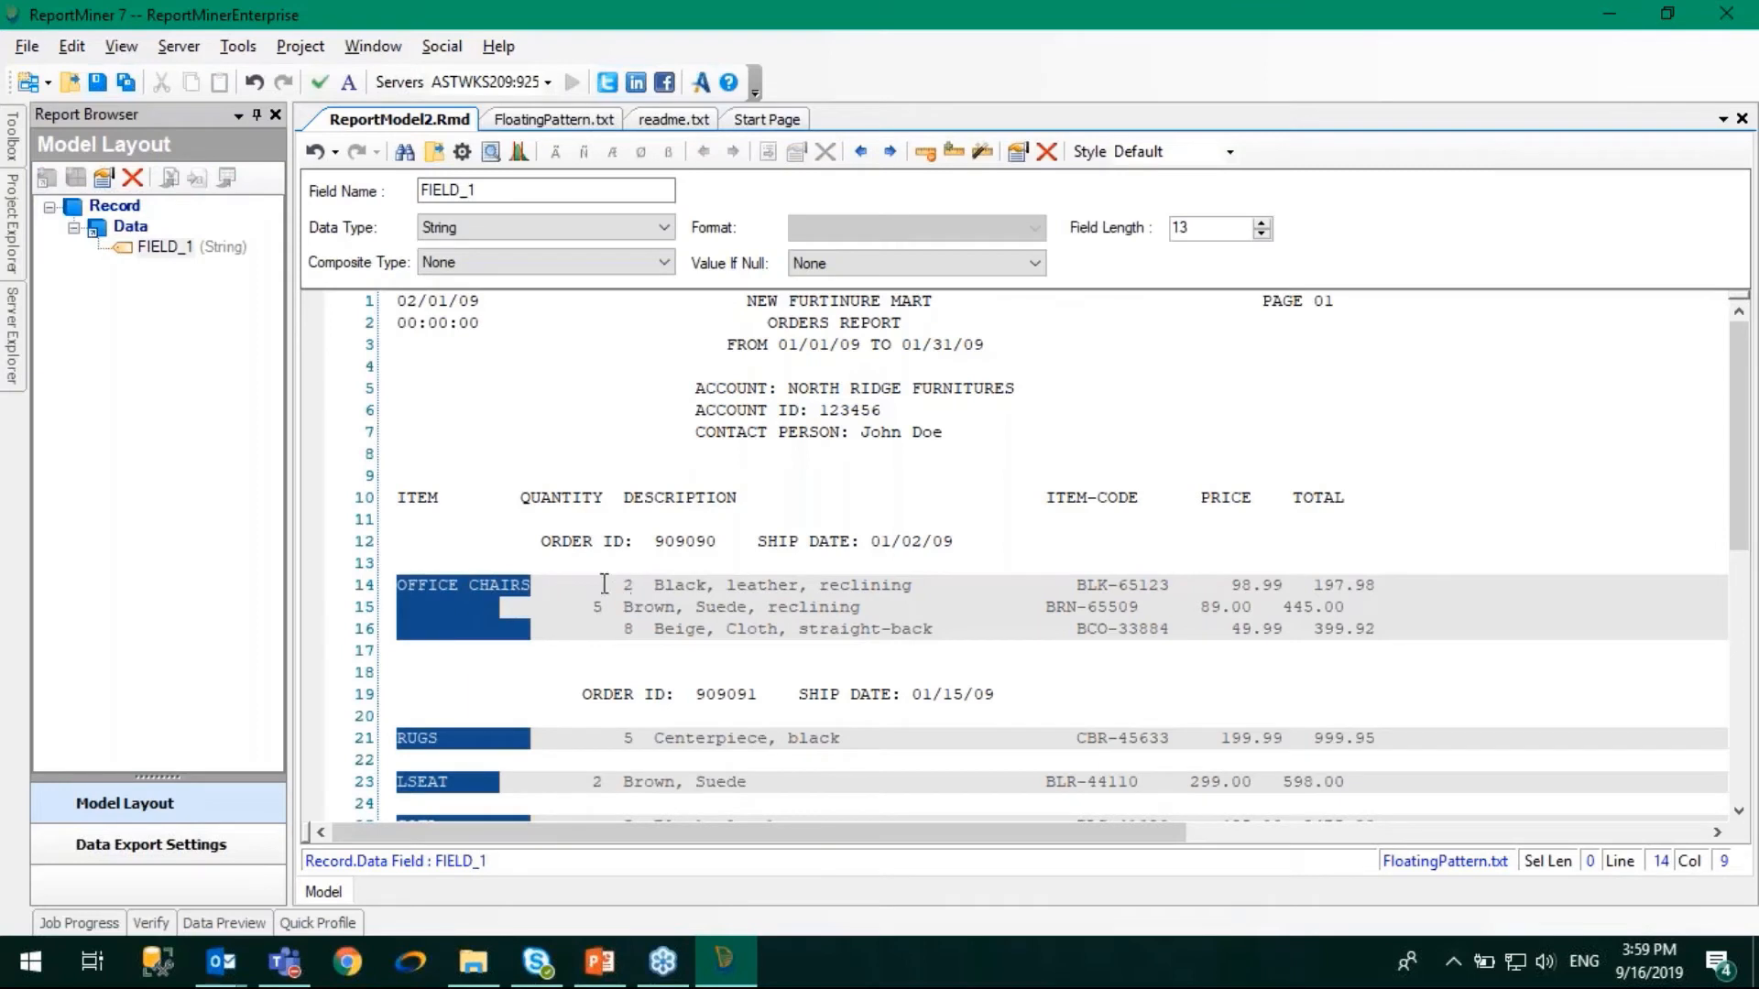
# - Add a 2-character data field over the quantity on line 14 and check its position on the lines below
pyautogui.moveTo(612, 587); pyautogui.dragTo(639, 585)
pyautogui.rightClick(629, 585)
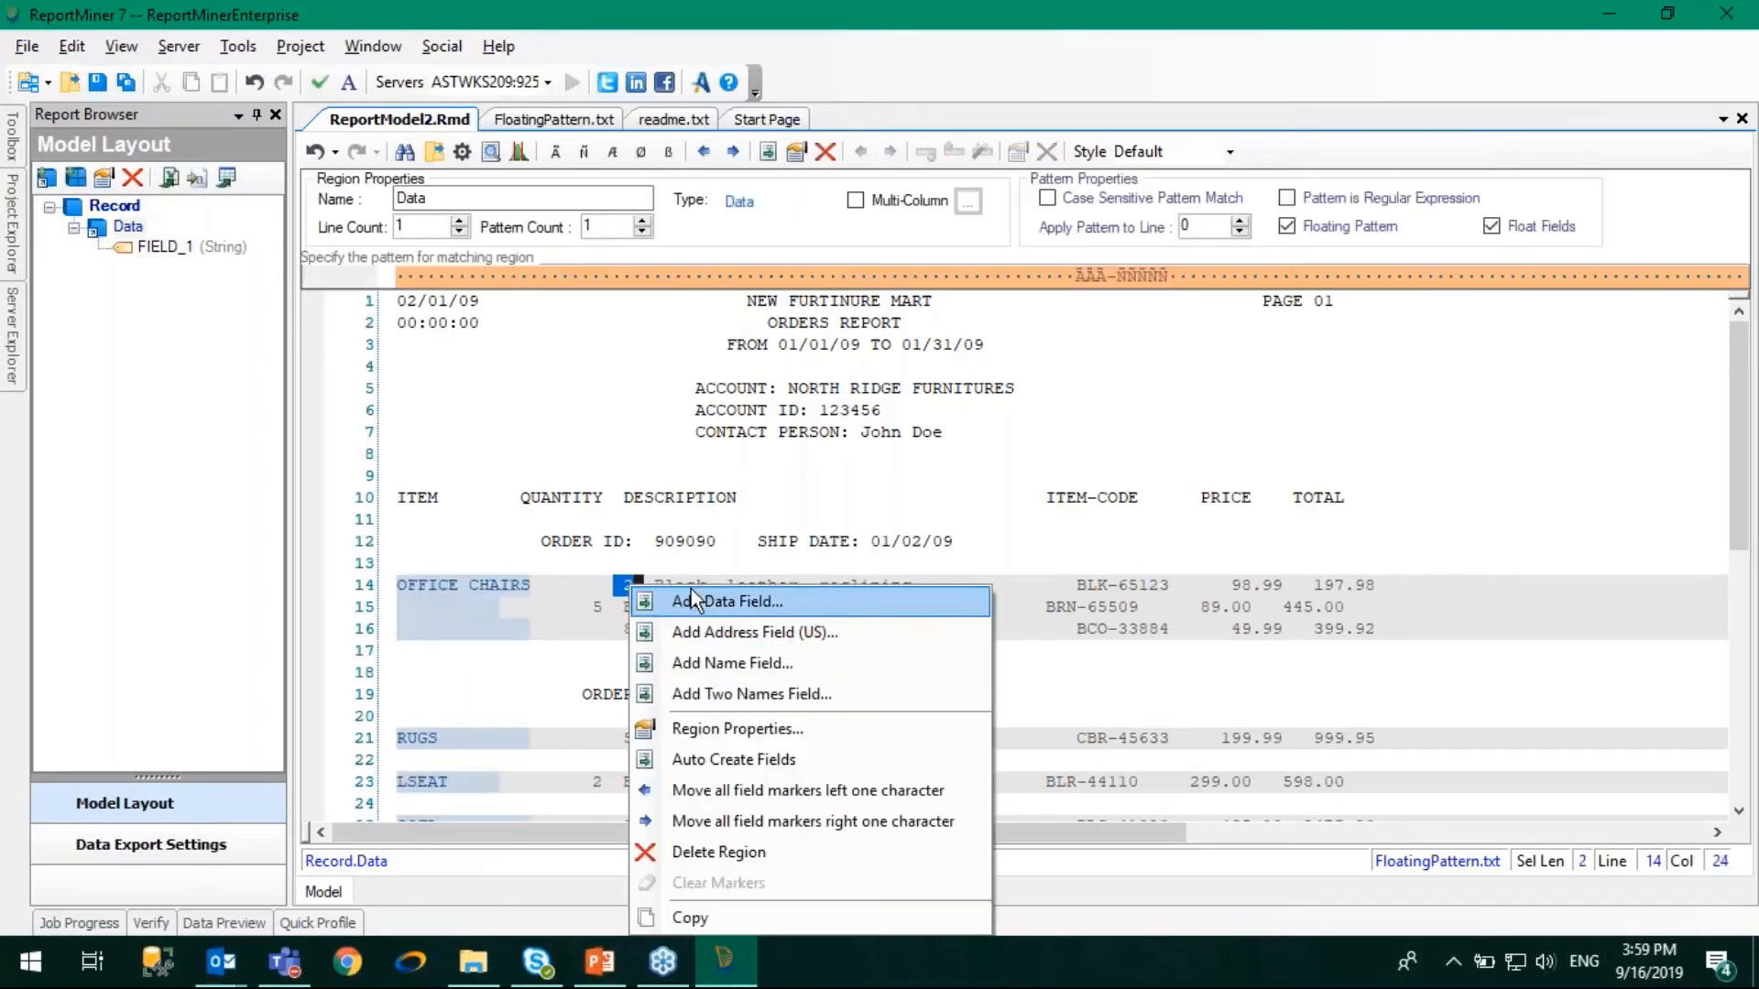
pyautogui.click(702, 602)
pyautogui.click(630, 623)
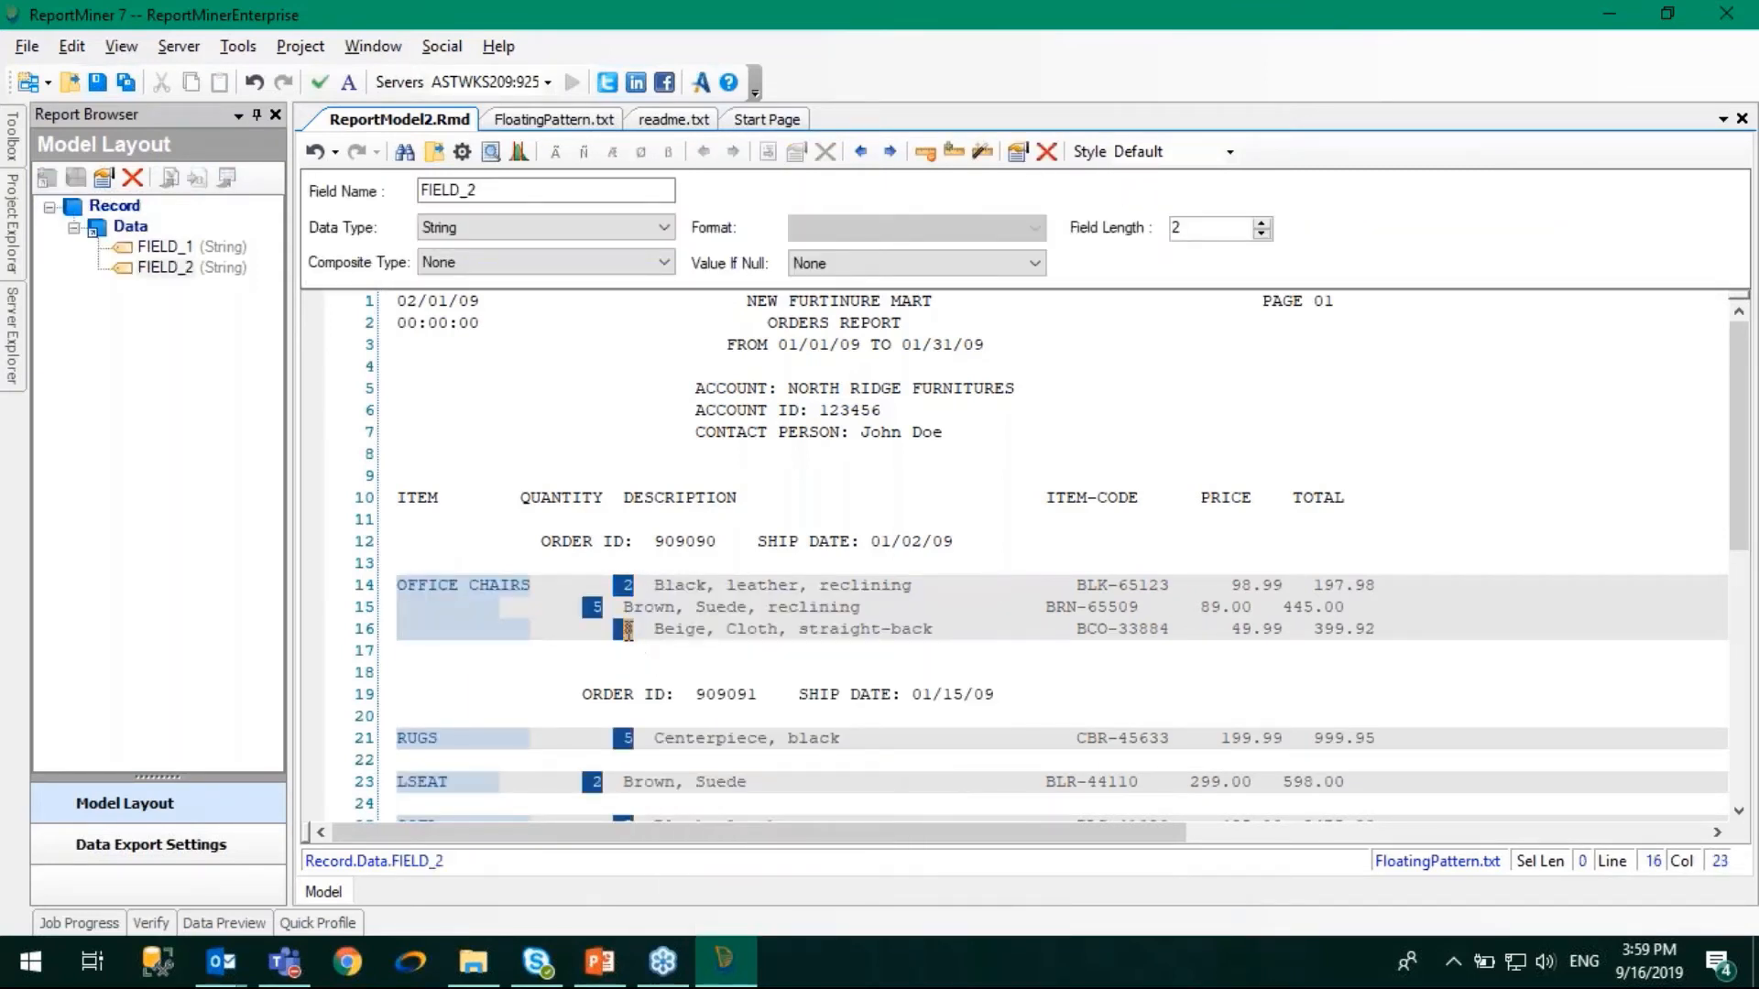
pyautogui.click(646, 615)
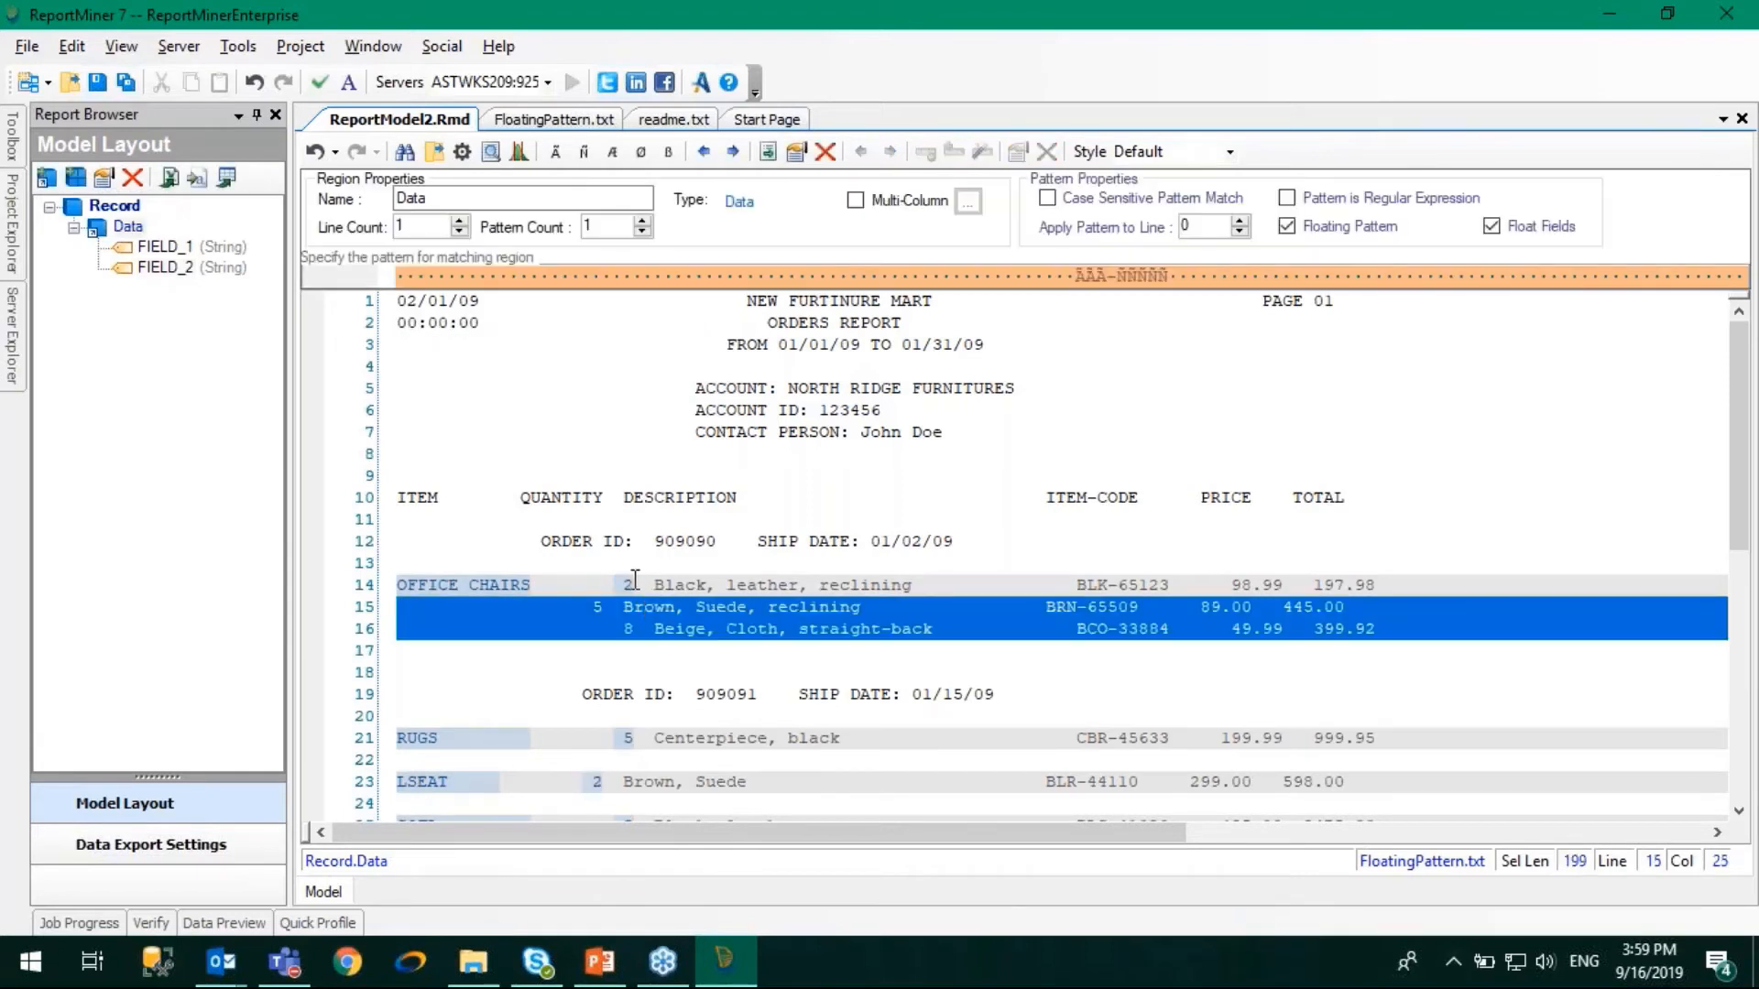
# - Turn off floating fields for the Data region and check the quantity field's position on lines 14 to 16
pyautogui.click(623, 583)
pyautogui.click(623, 583)
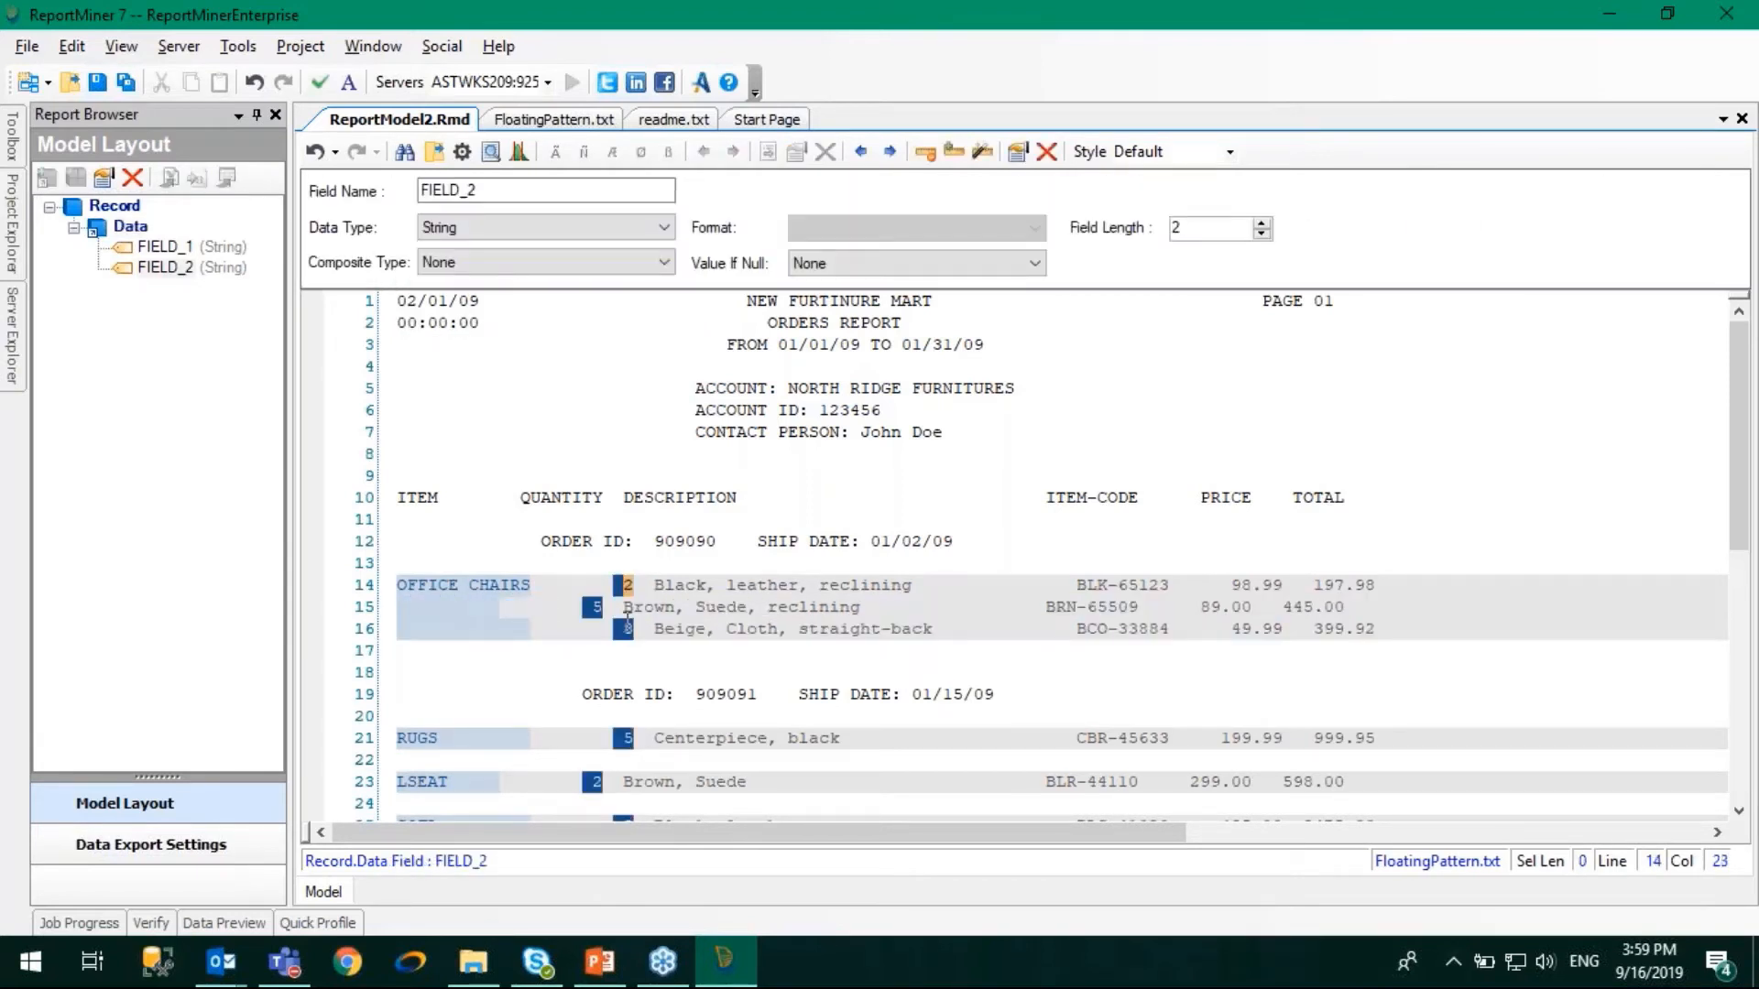
pyautogui.click(587, 606)
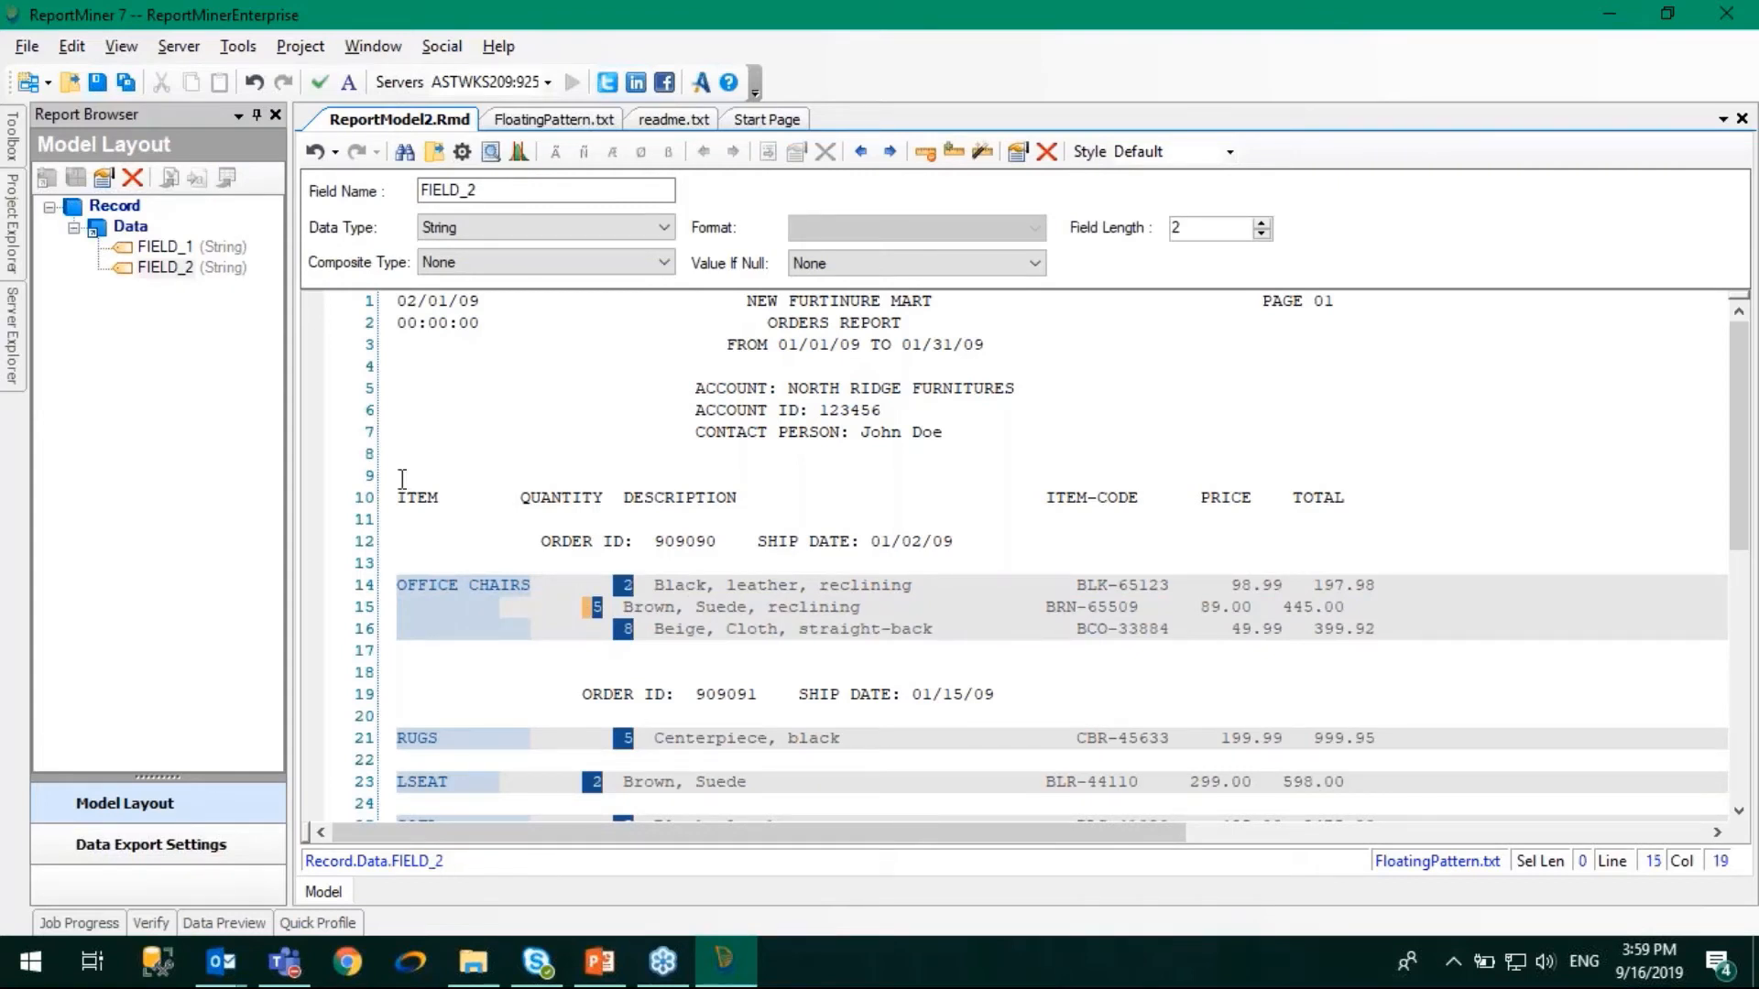
pyautogui.click(126, 227)
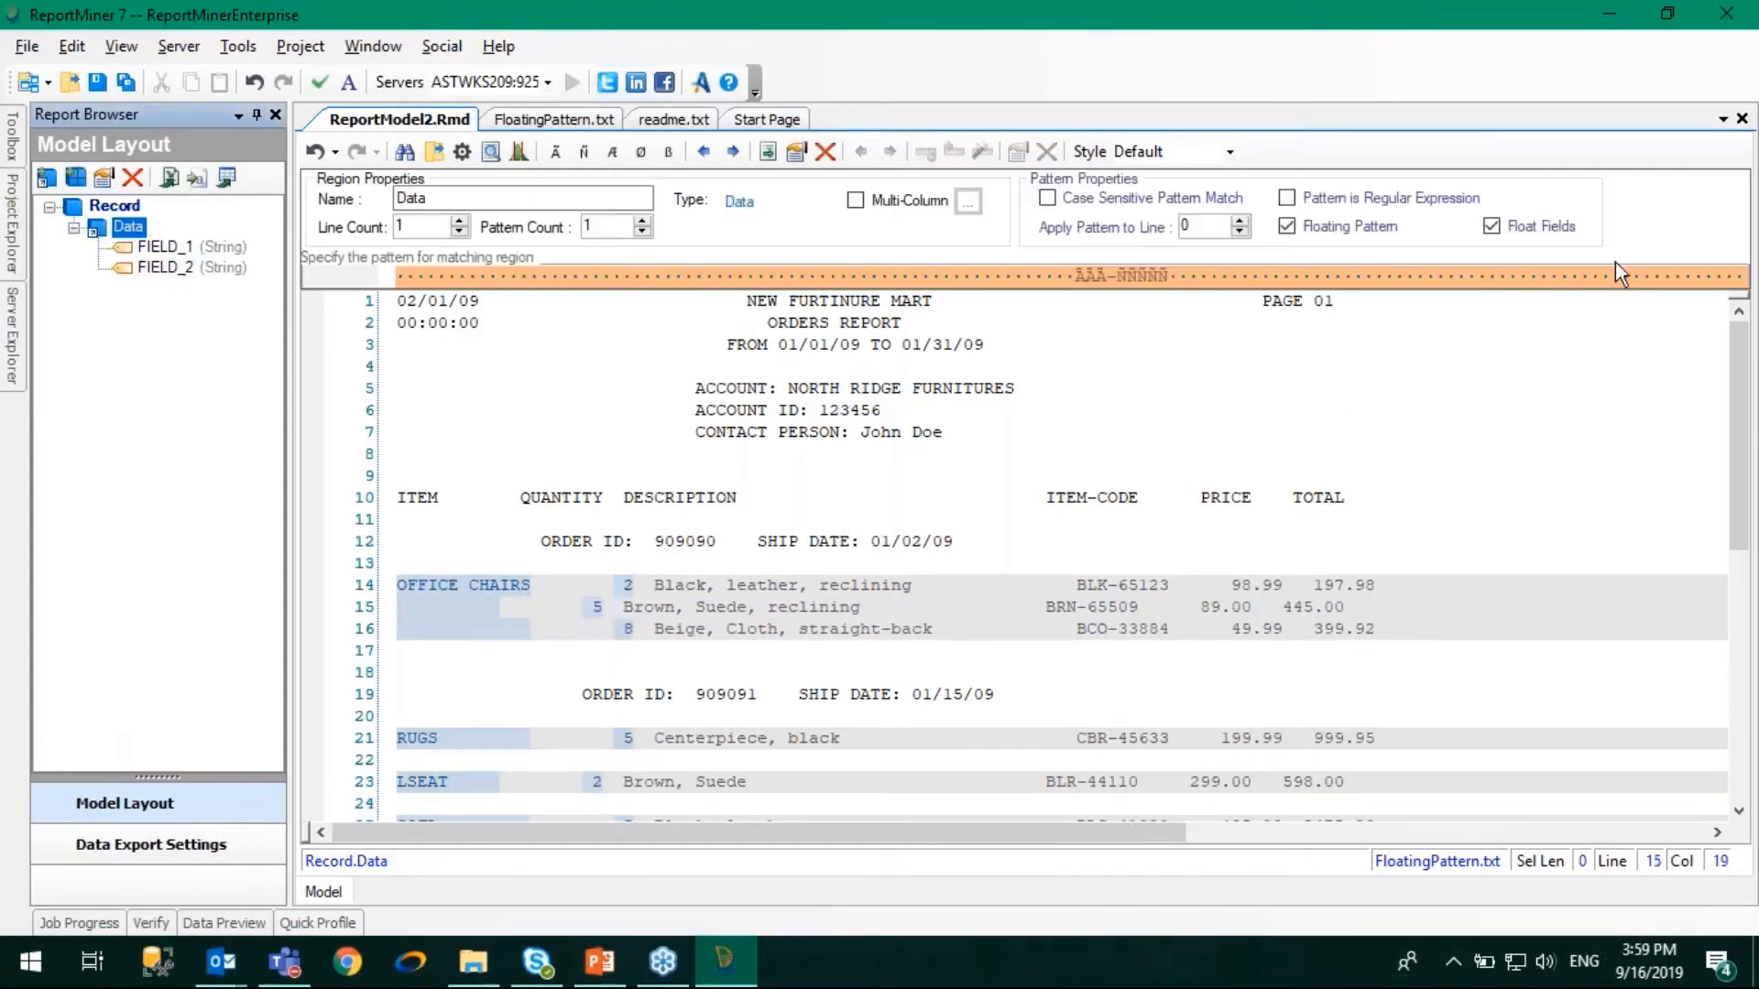
pyautogui.click(1491, 227)
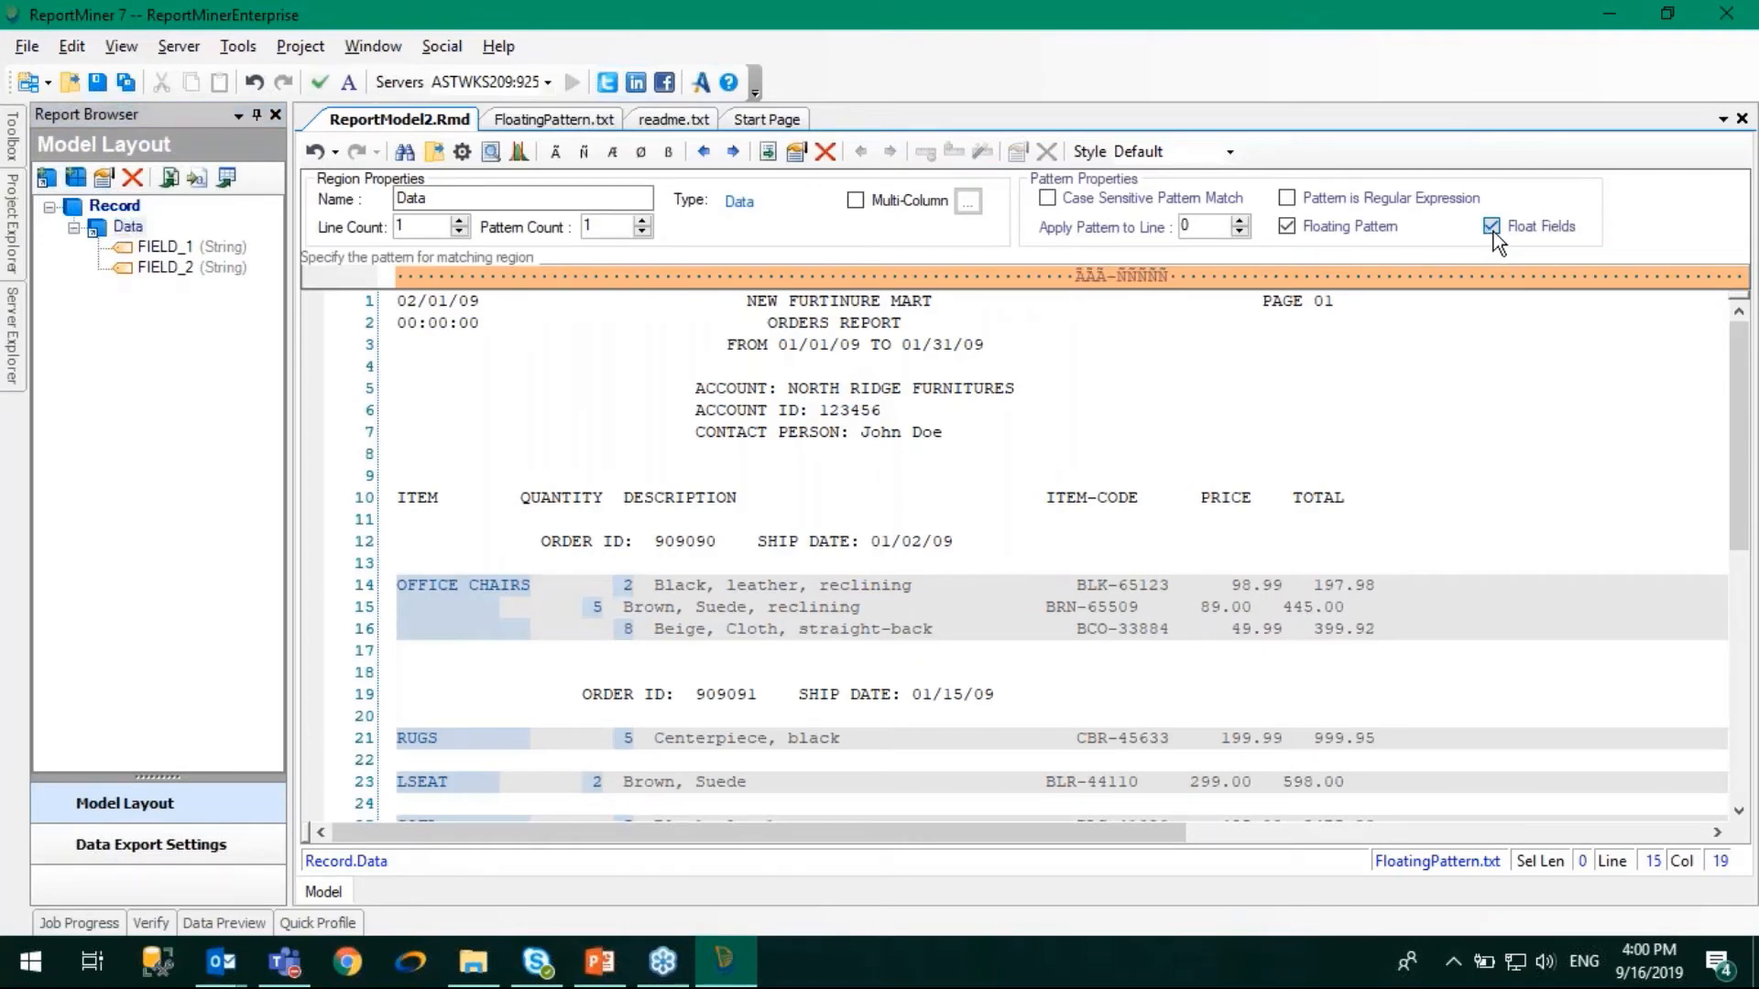
pyautogui.click(626, 582)
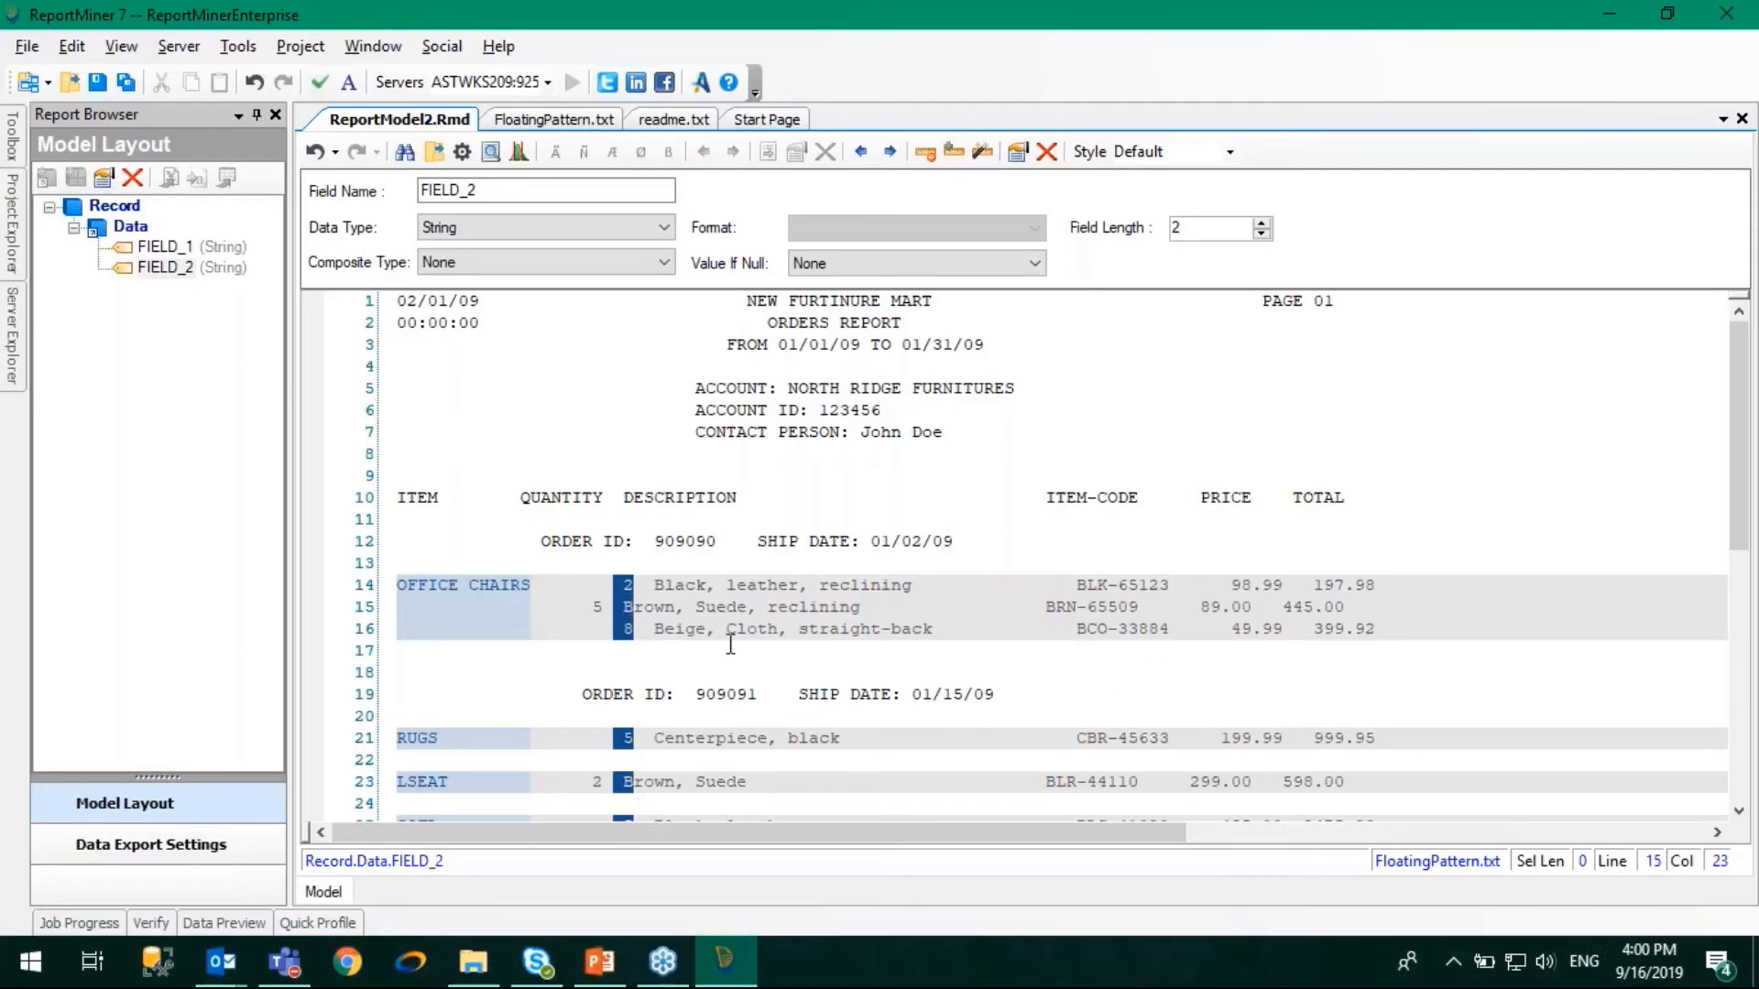
# - Turn floating fields back on for the Data region
pyautogui.click(136, 229)
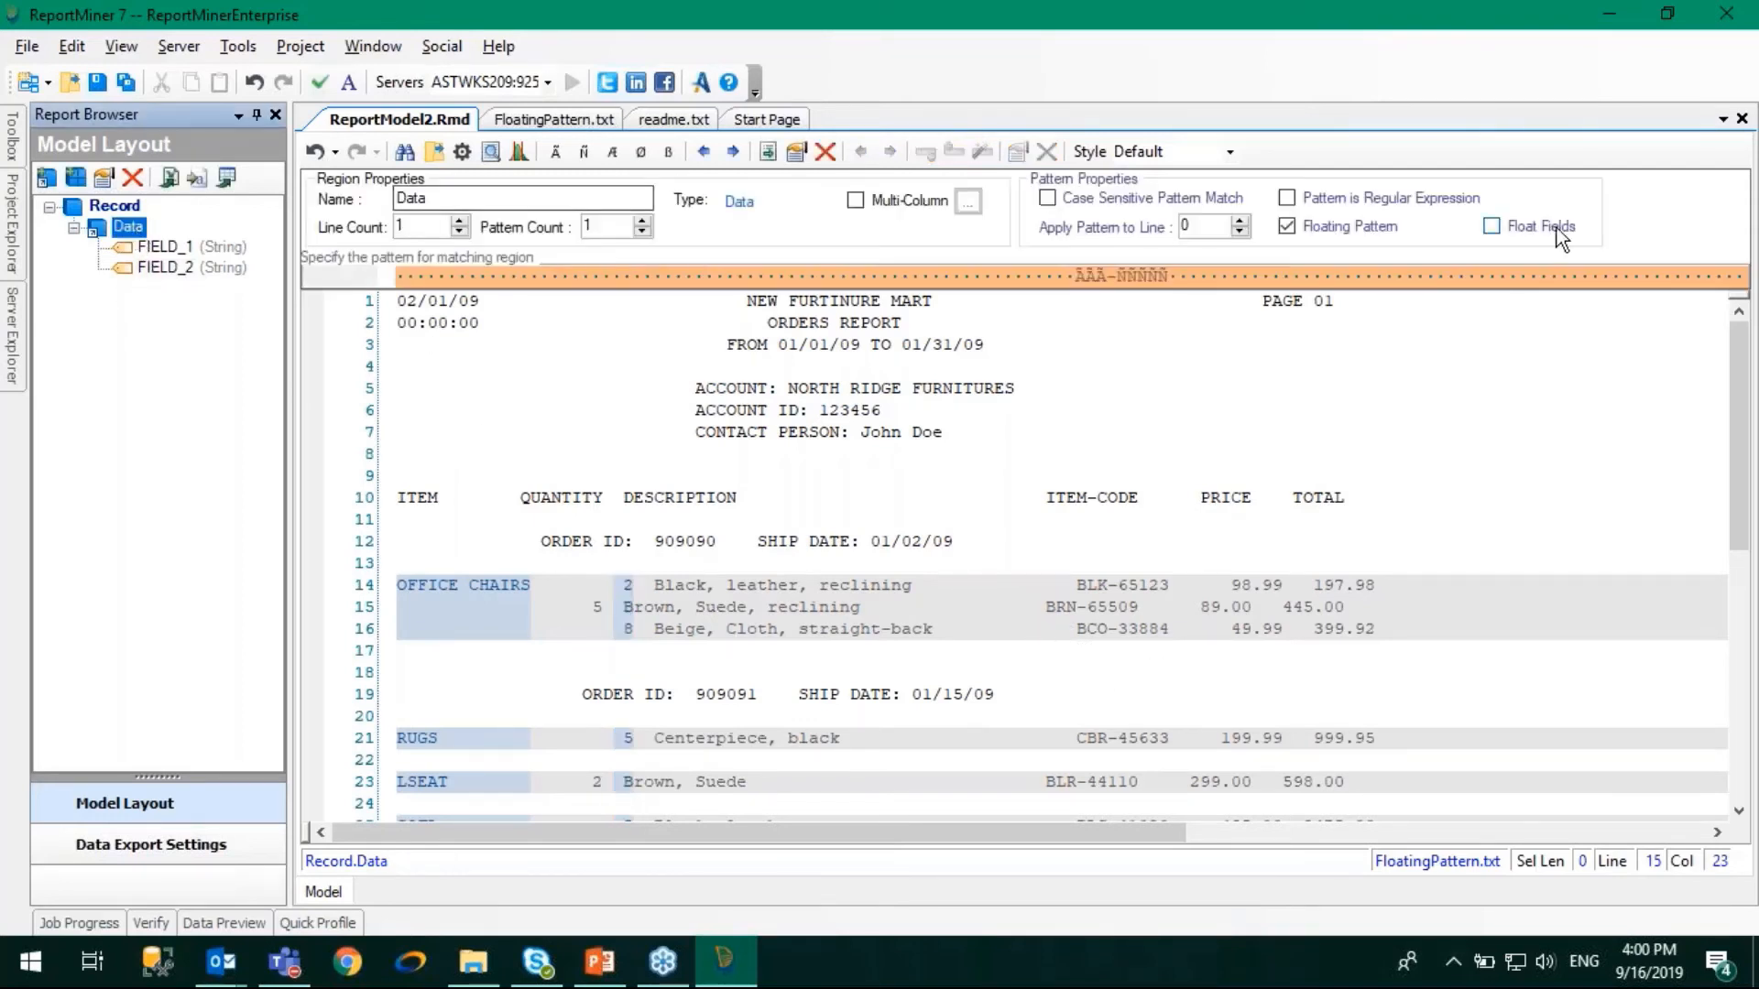
pyautogui.click(1509, 229)
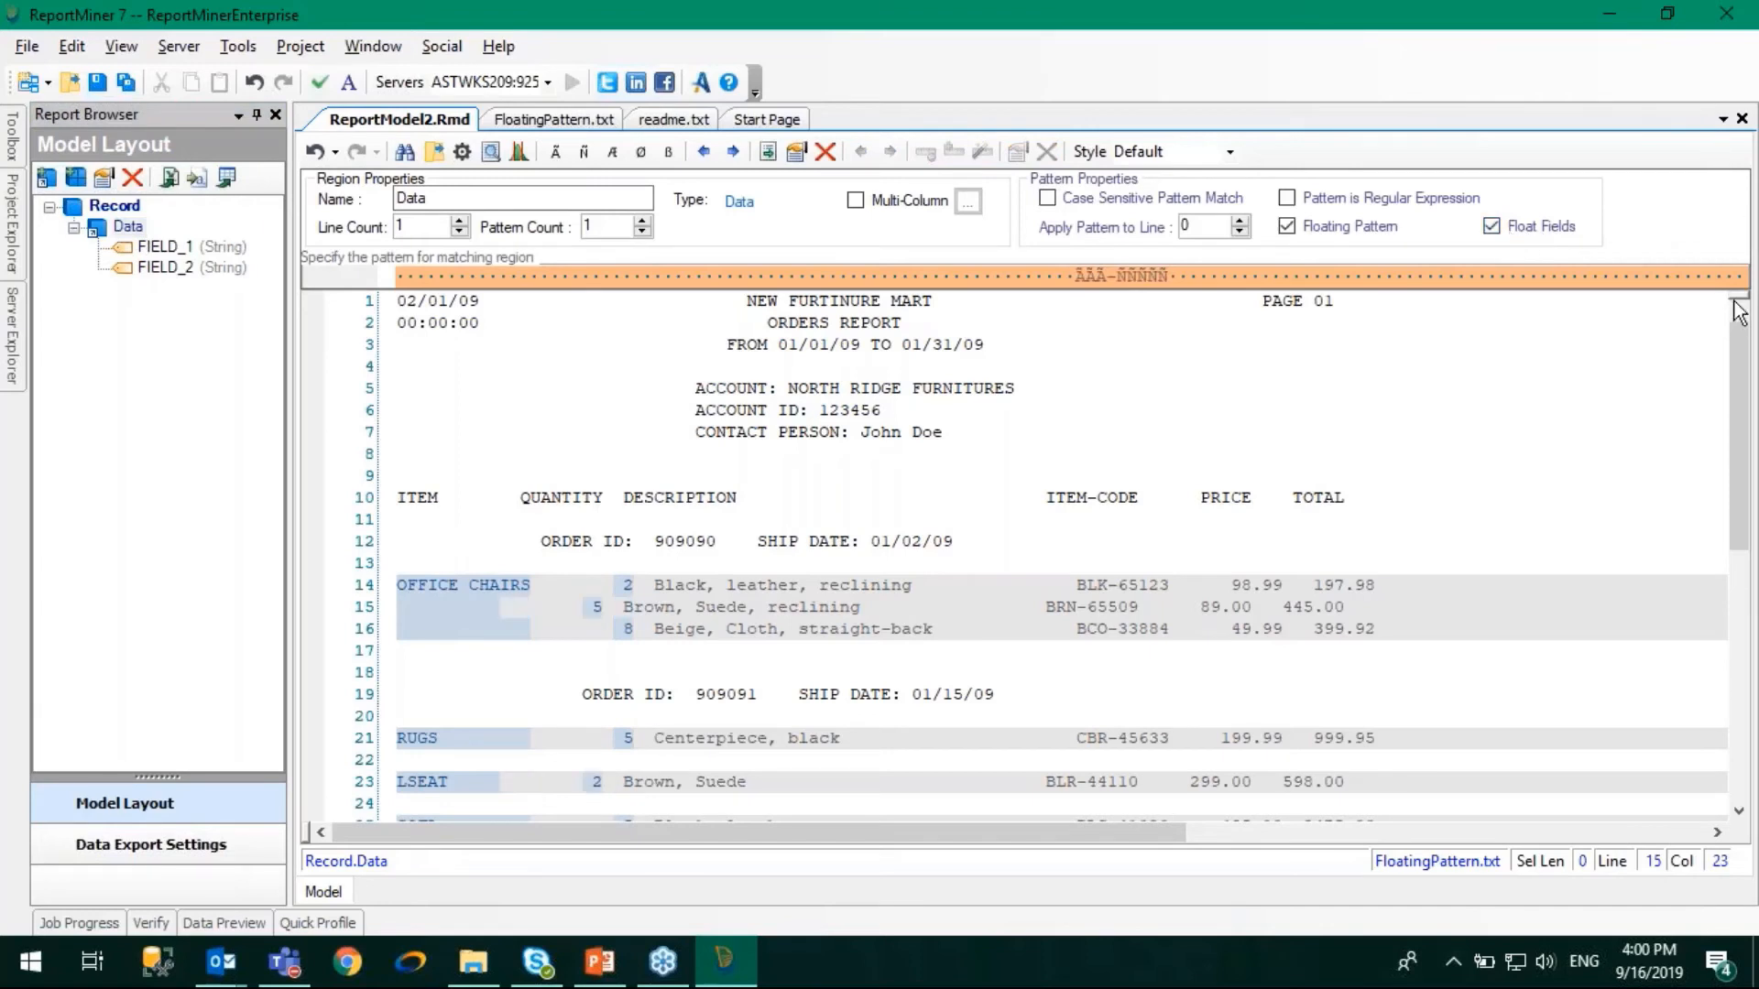
pyautogui.click(1743, 374)
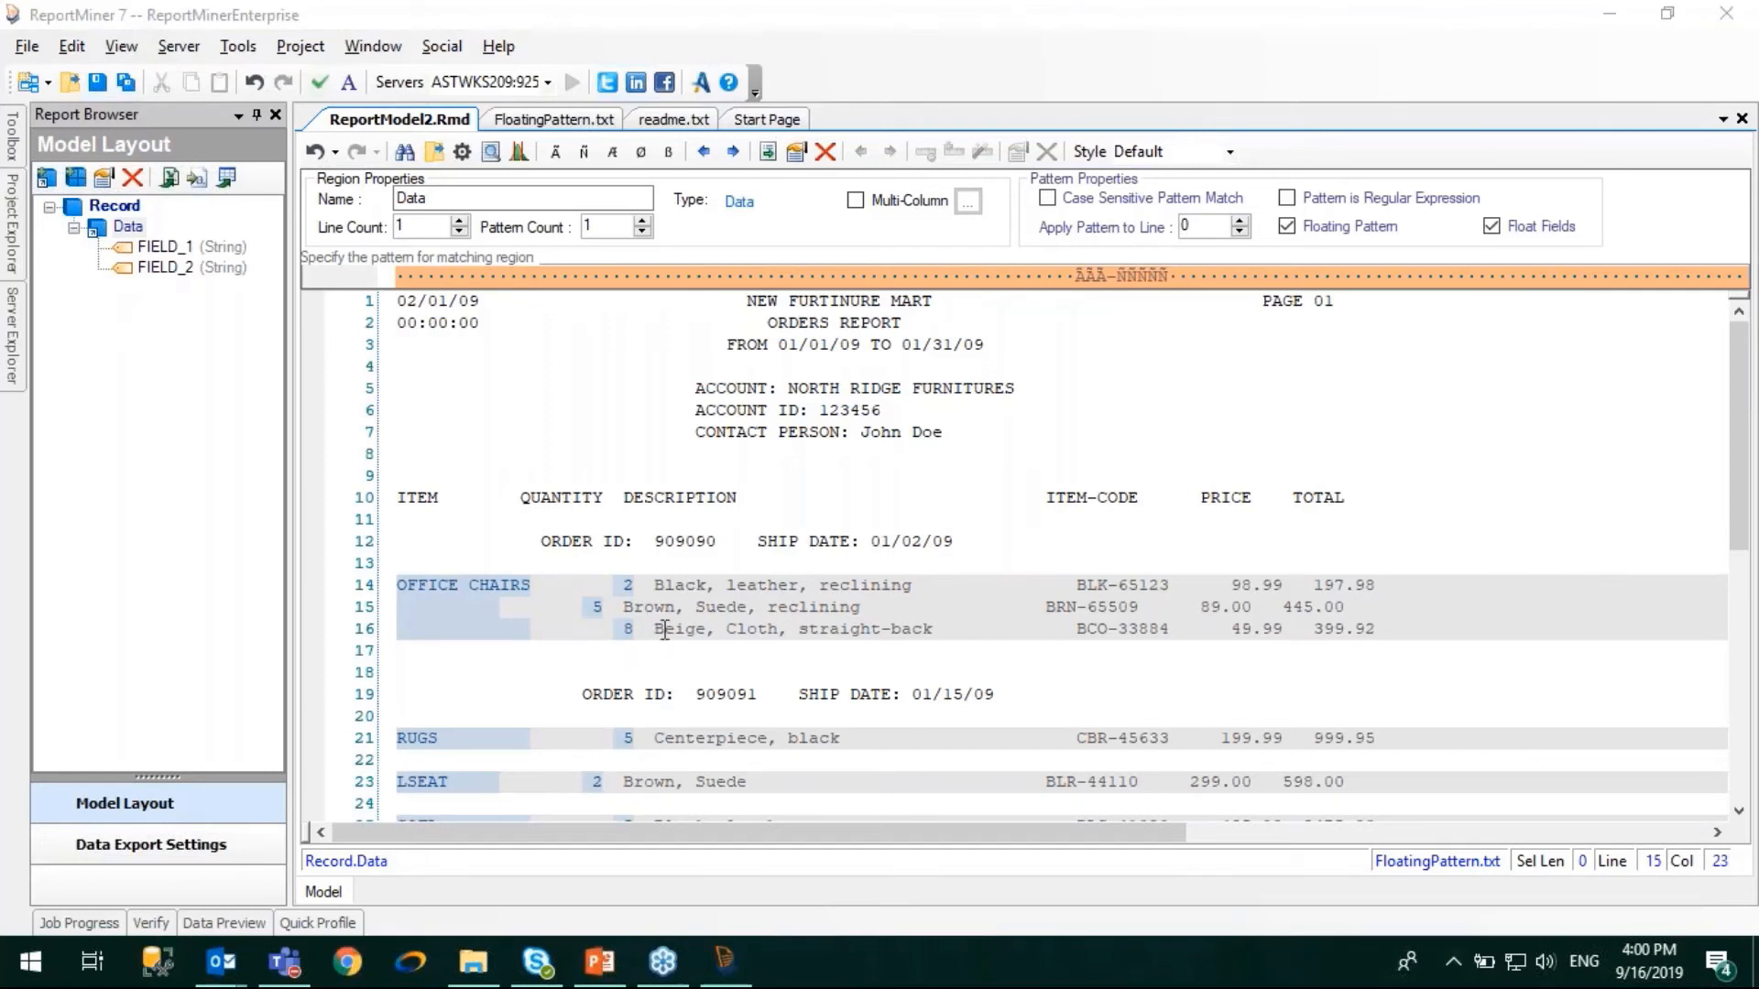
# - Add a 26-character data field over the description "Black, leather, reclining" on line 14
pyautogui.click(706, 607)
pyautogui.moveTo(656, 587); pyautogui.dragTo(930, 586)
pyautogui.rightClick(927, 586)
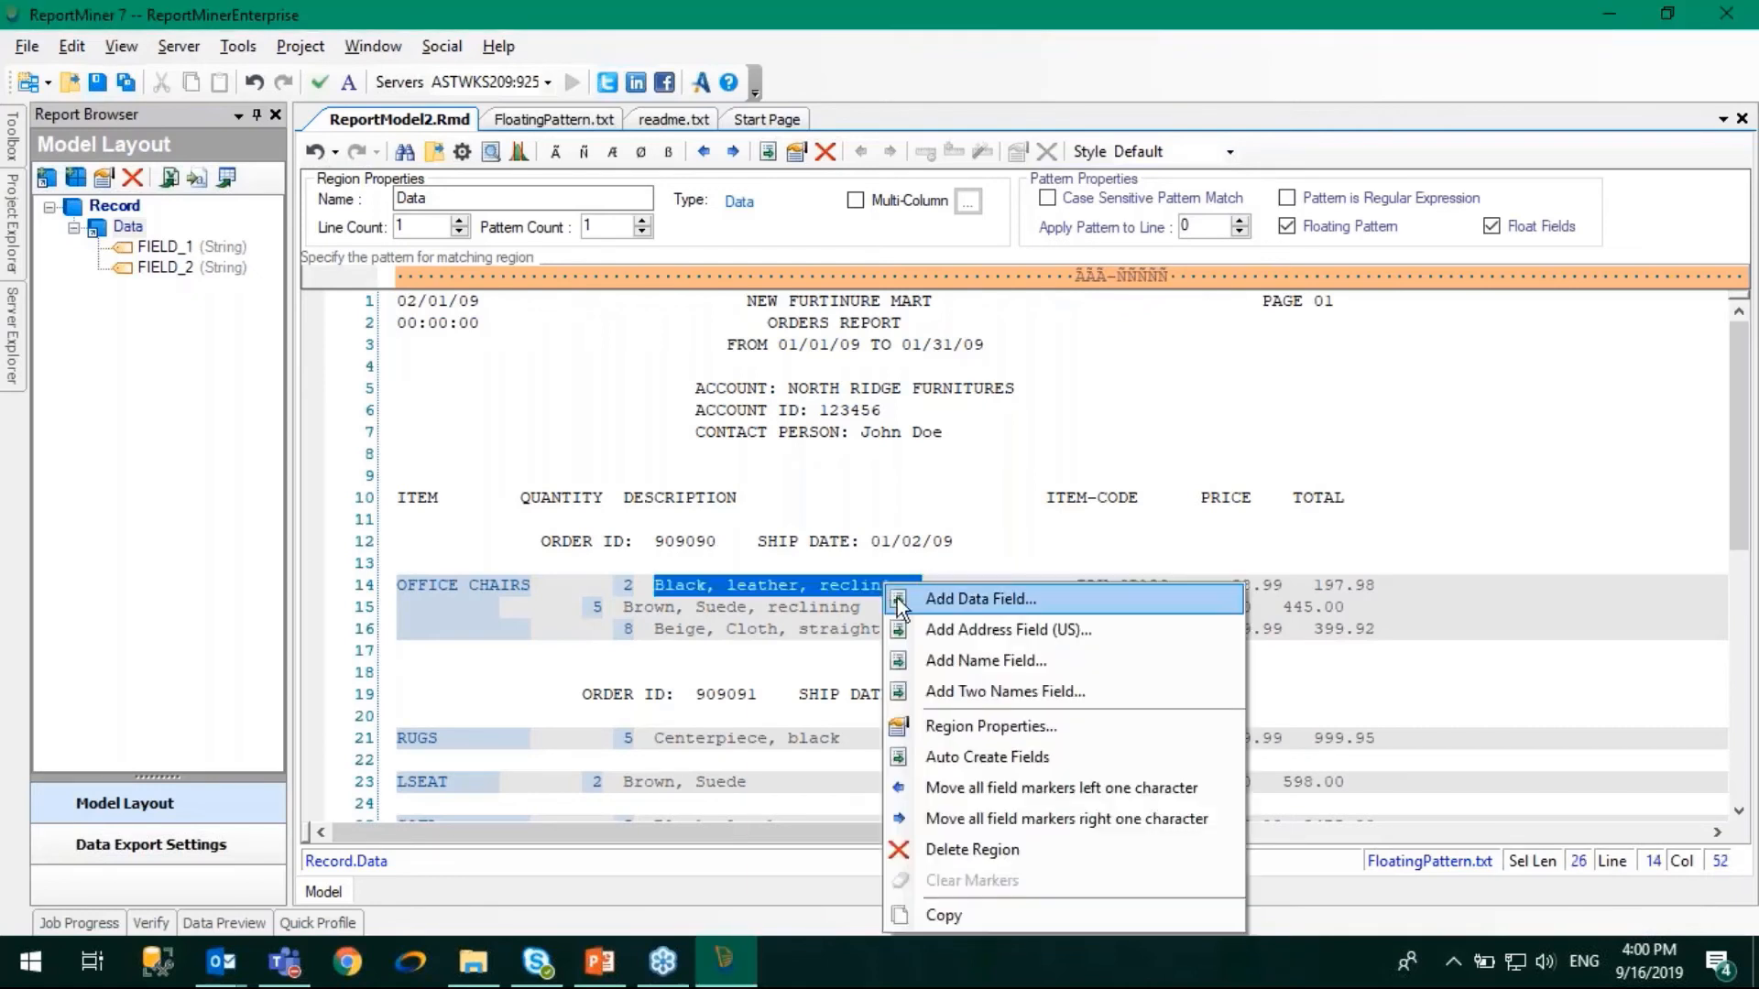
pyautogui.click(971, 597)
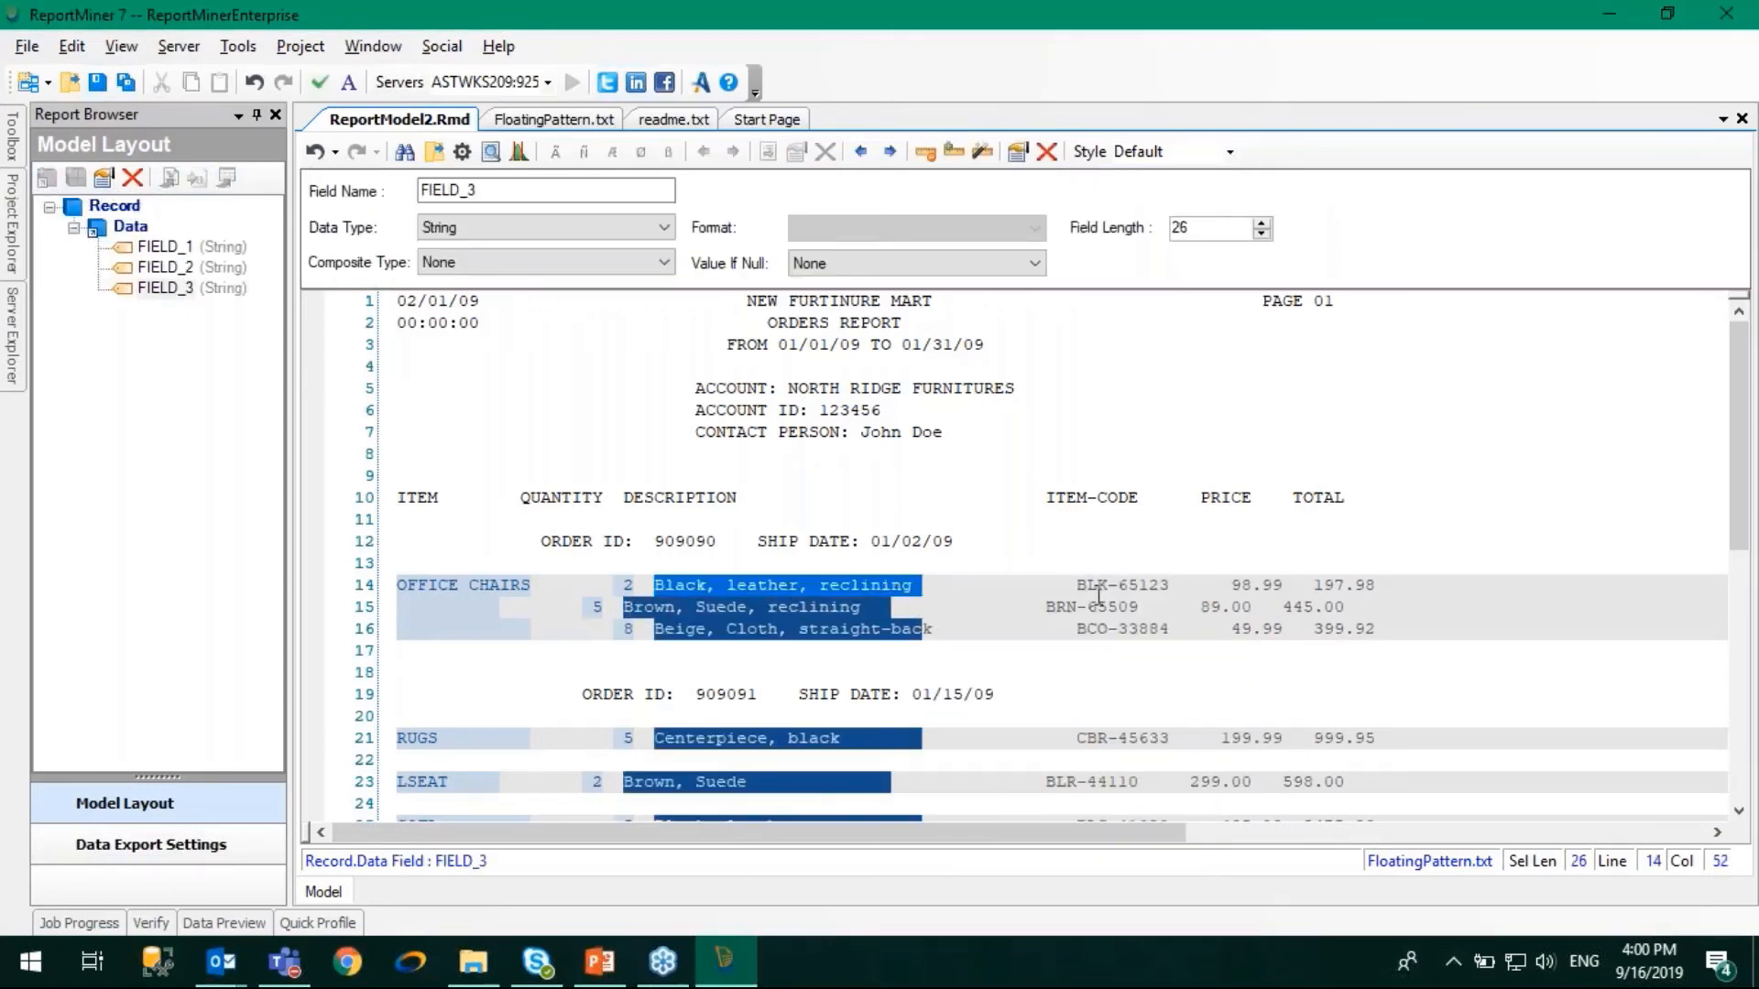
# - Add a 10-character data field covering the item code BLK-65123 on line 14
pyautogui.moveTo(1074, 584); pyautogui.dragTo(1179, 584)
pyautogui.rightClick(1177, 586)
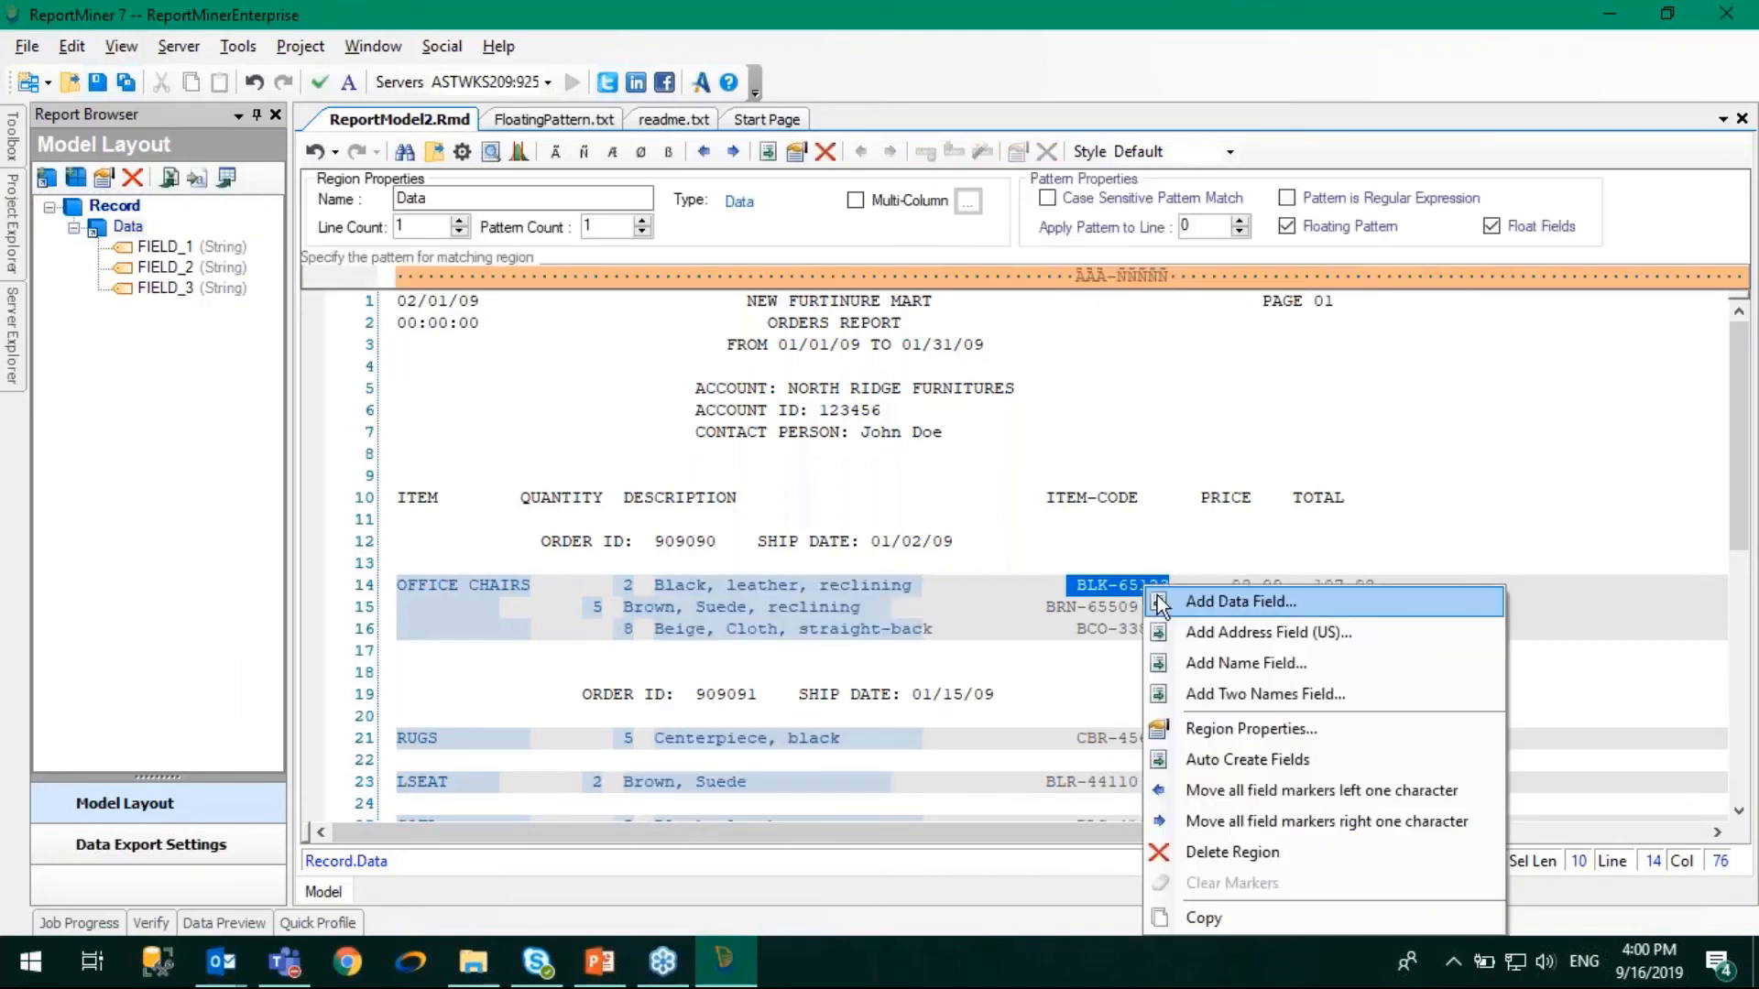
pyautogui.click(1218, 601)
# - Add data fields on line 14 for the price 98.99 and, 7 characters long, the total 197.98
pyautogui.moveTo(1221, 584); pyautogui.dragTo(1374, 588)
pyautogui.rightClick(1265, 584)
pyautogui.click(1288, 597)
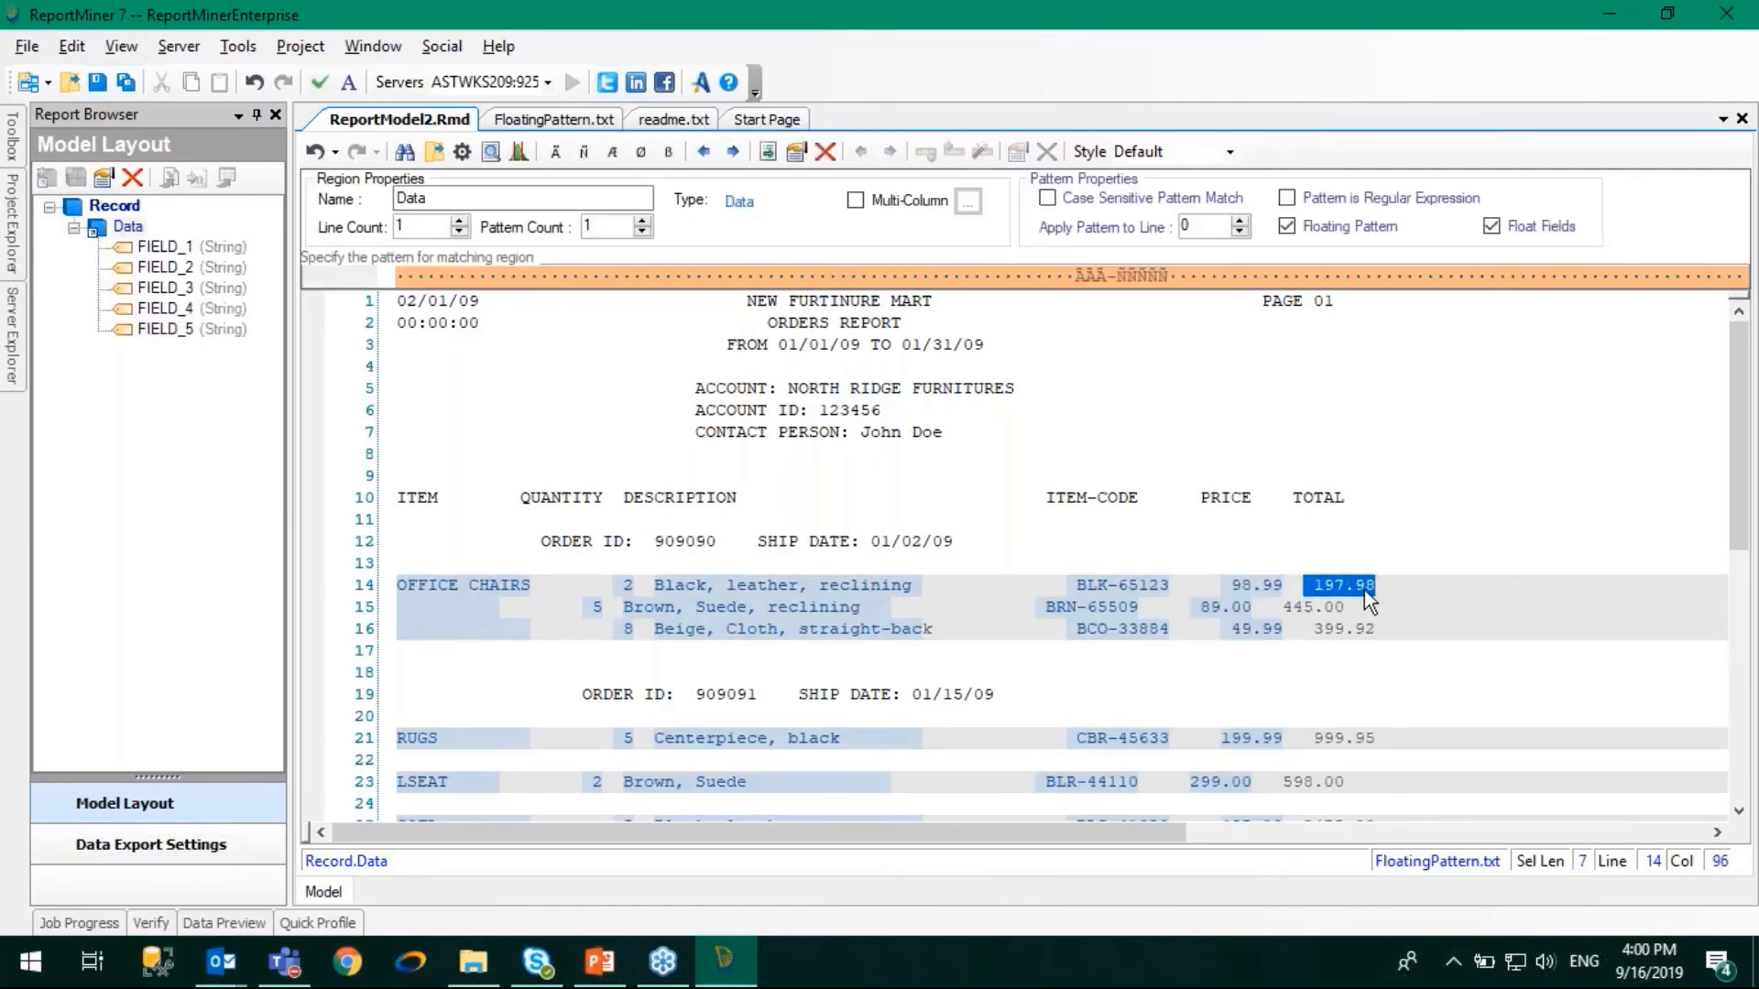
pyautogui.rightClick(1364, 590)
pyautogui.click(1393, 255)
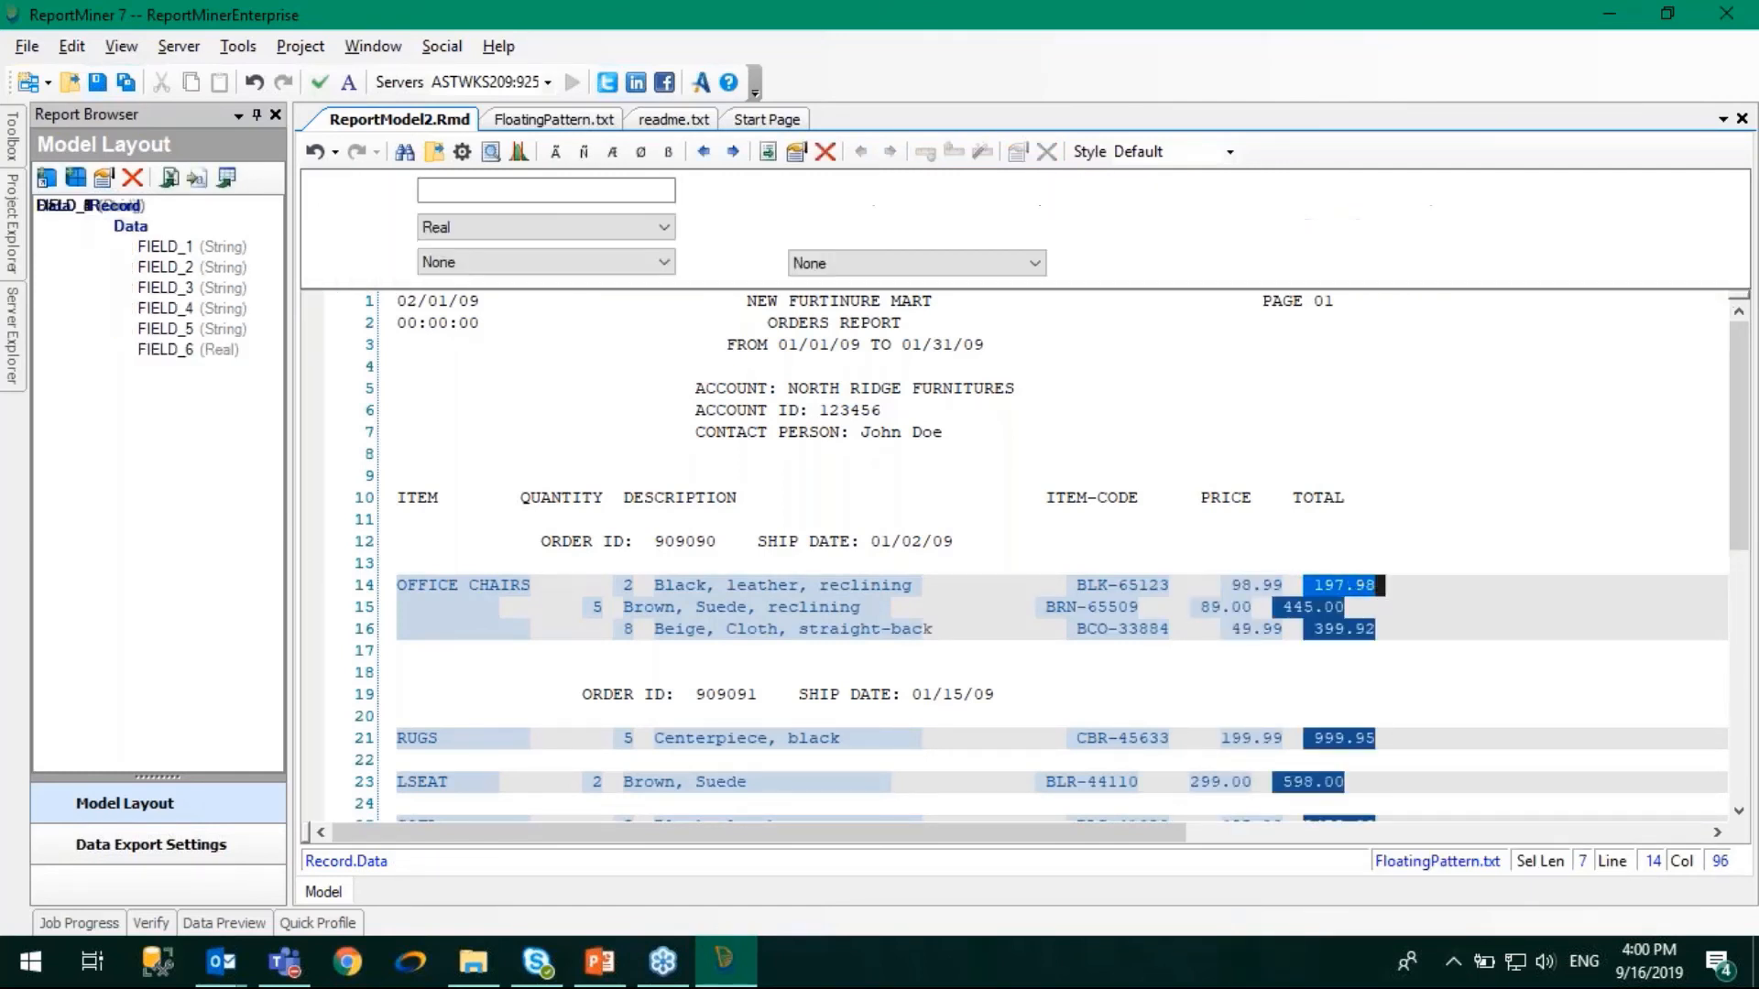
# - Lengthen the description field to 30 characters and check its coverage of the order lines on both report pages
pyautogui.click(831, 631)
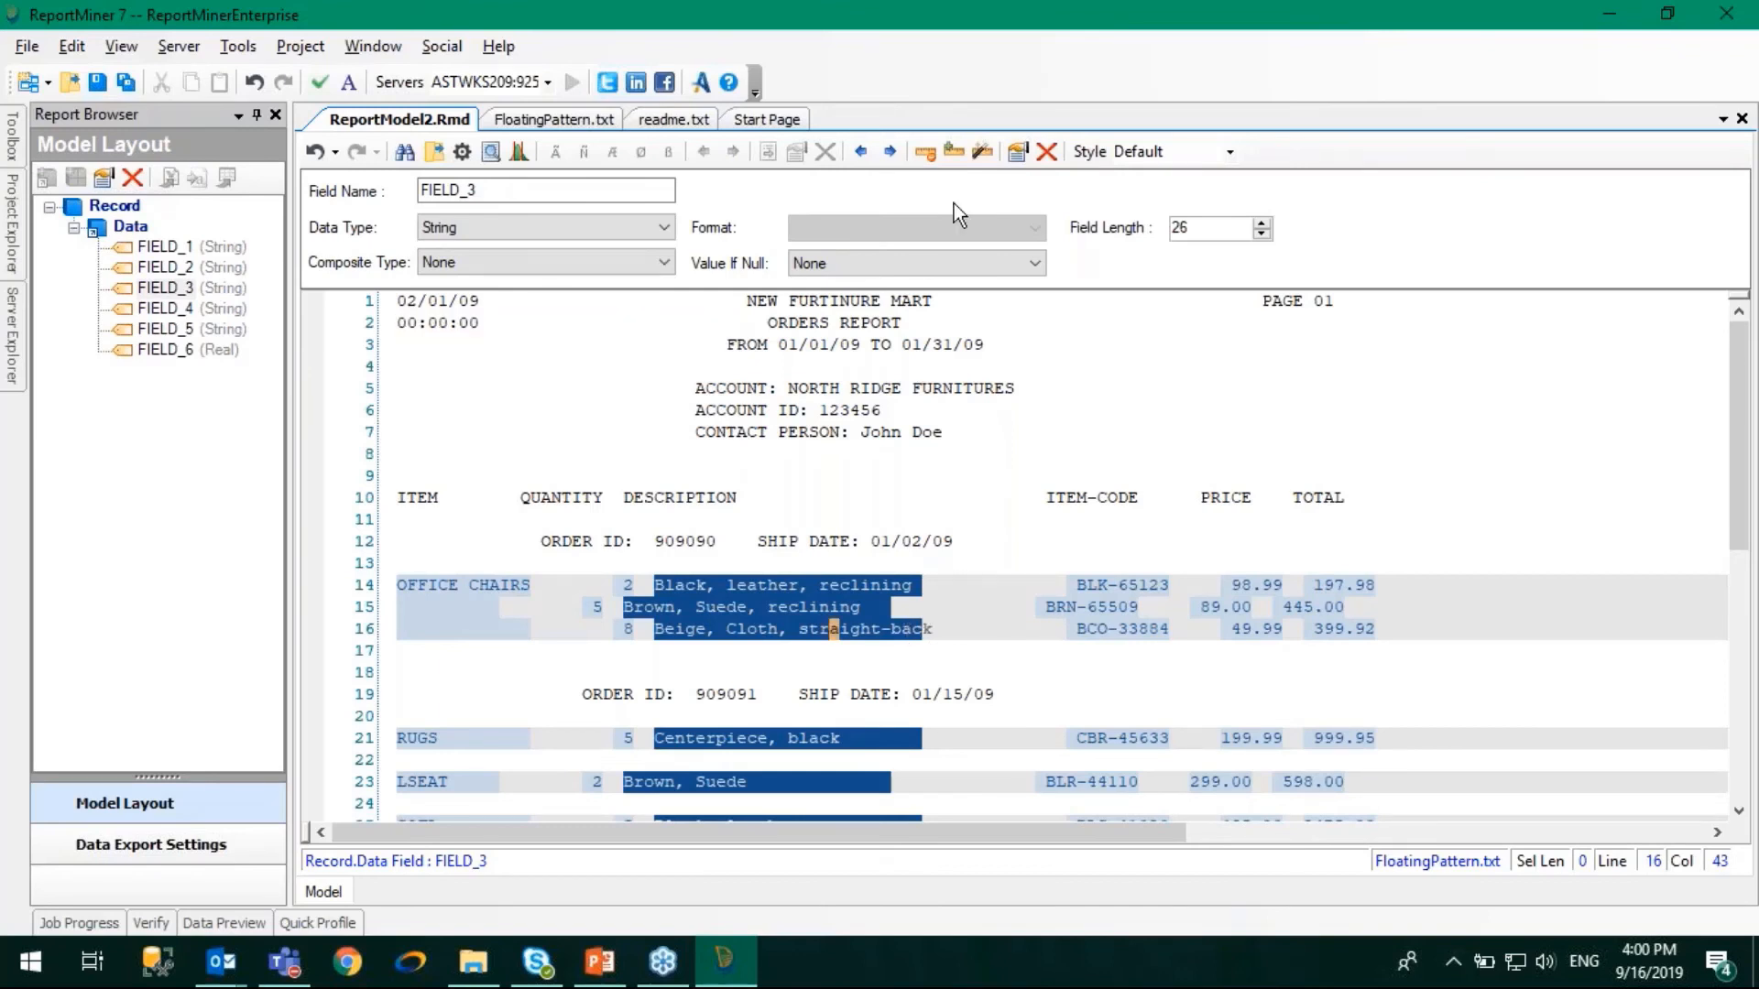
pyautogui.click(949, 154)
pyautogui.click(952, 151)
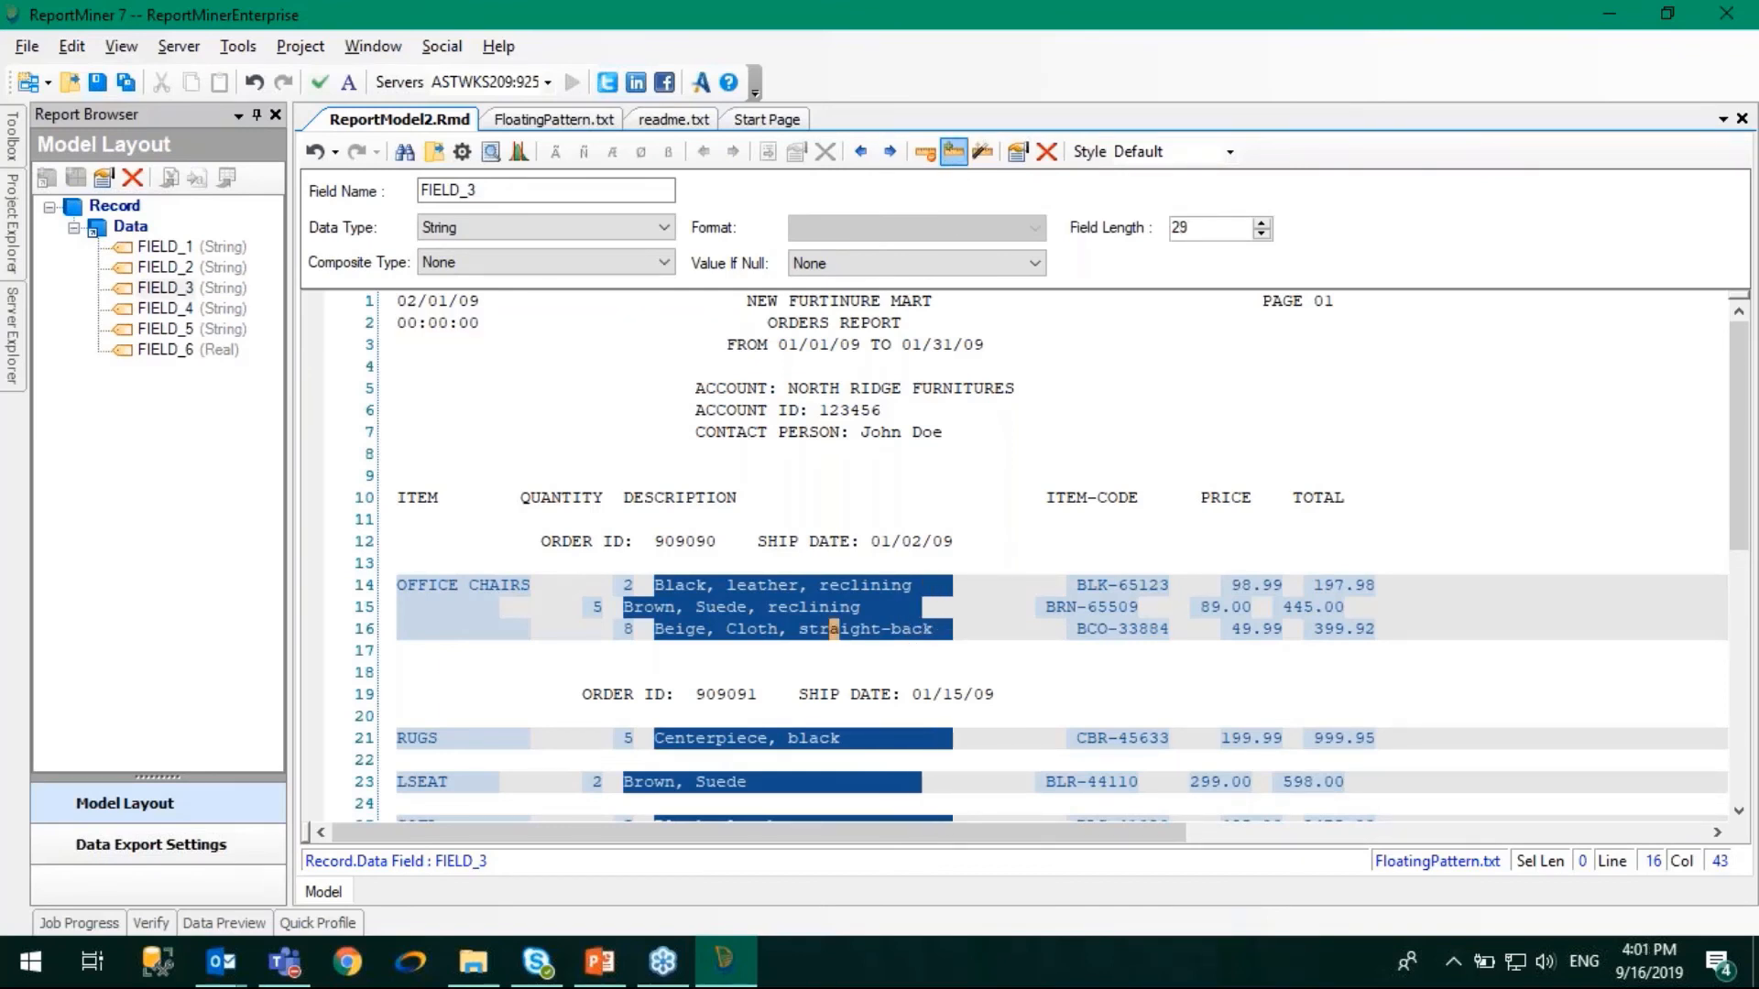
pyautogui.click(952, 151)
pyautogui.click(952, 151)
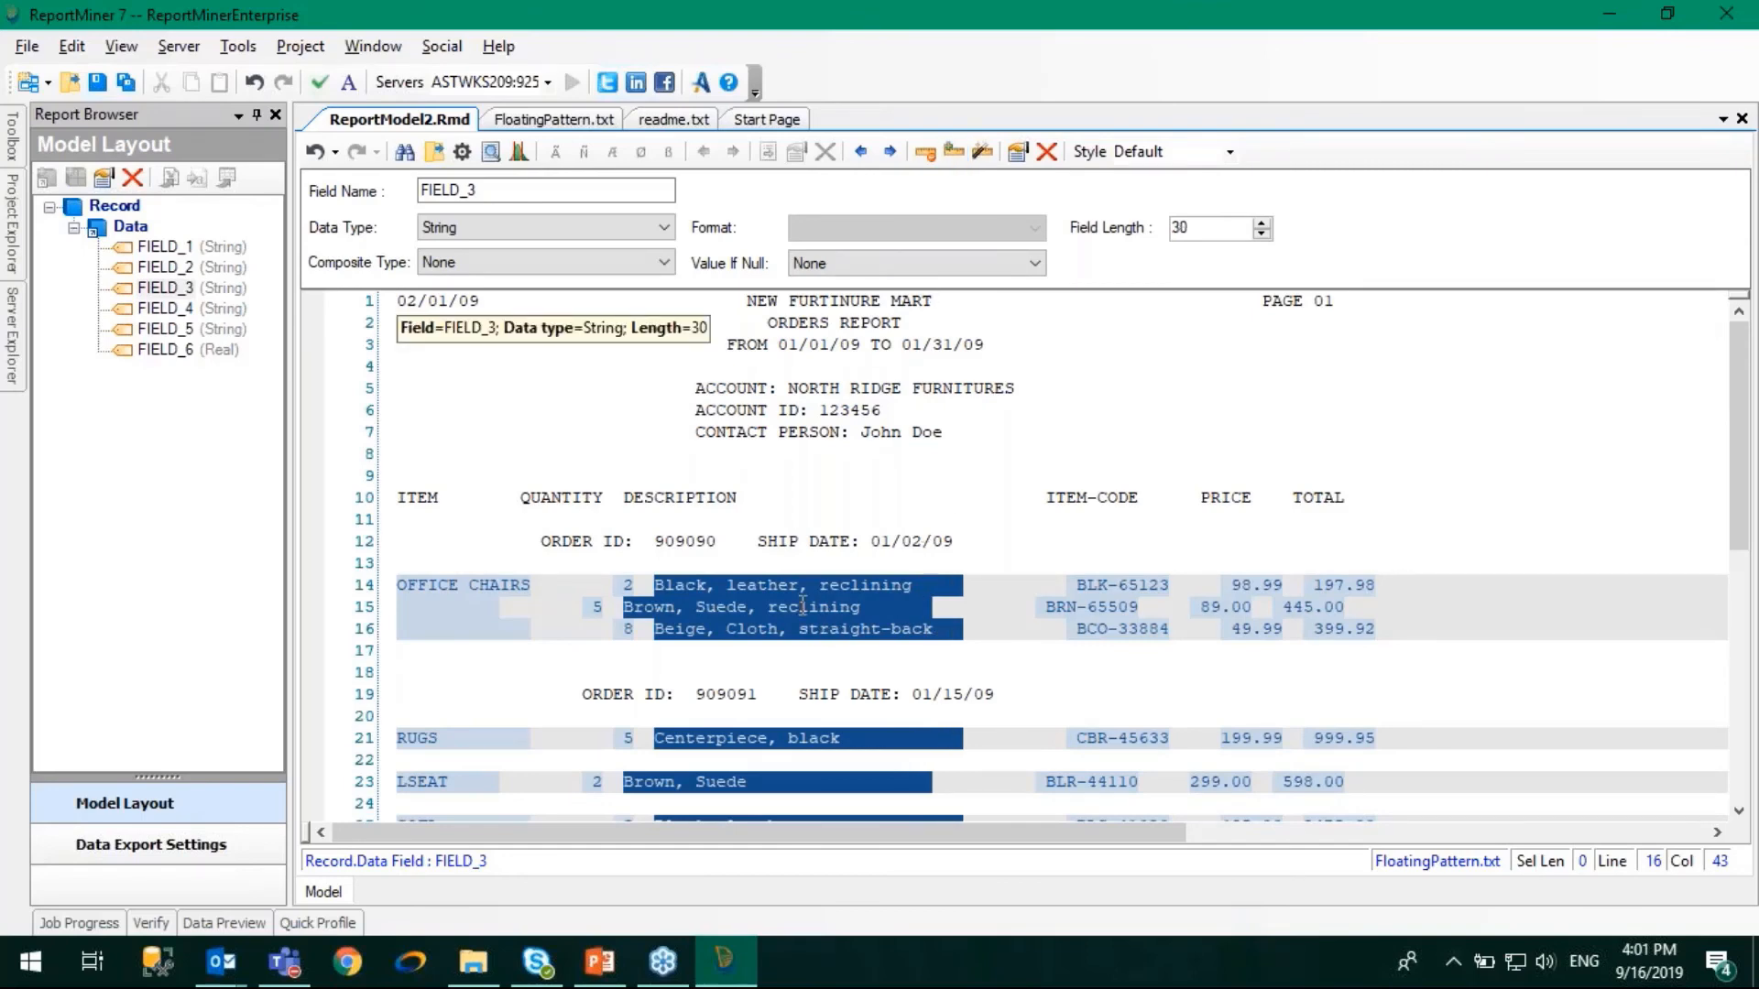
pyautogui.scroll(-5, 814, 783)
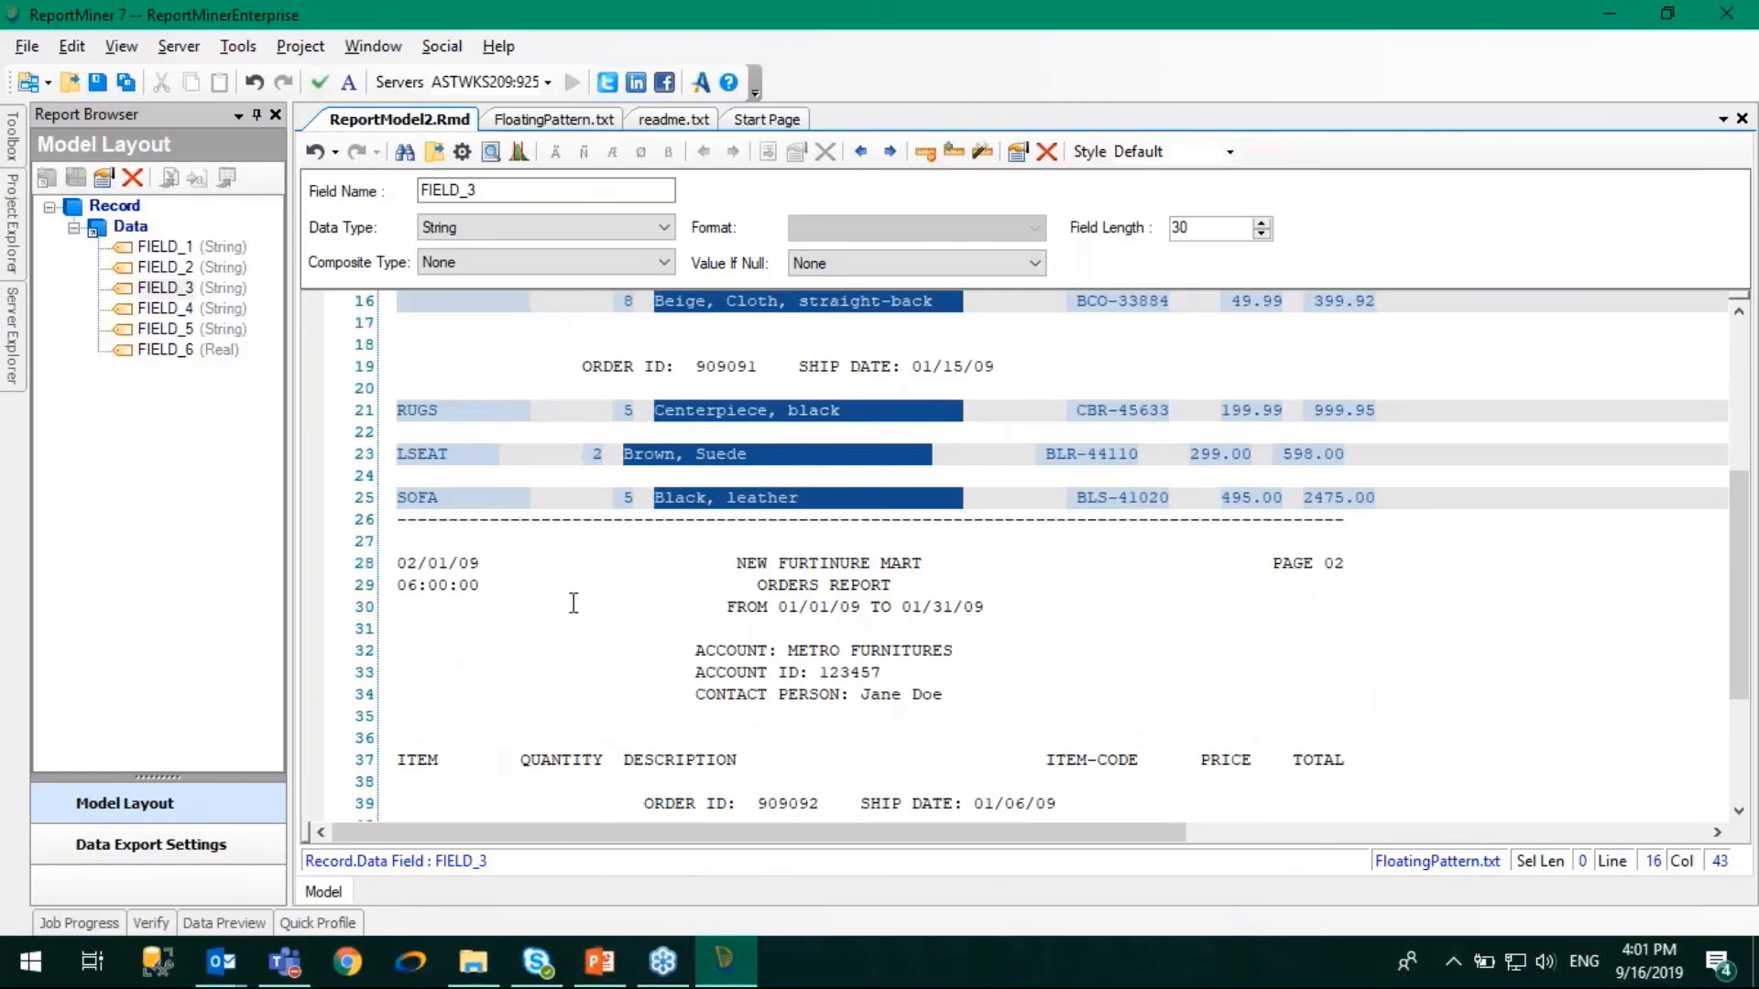
pyautogui.scroll(-3, 708, 607)
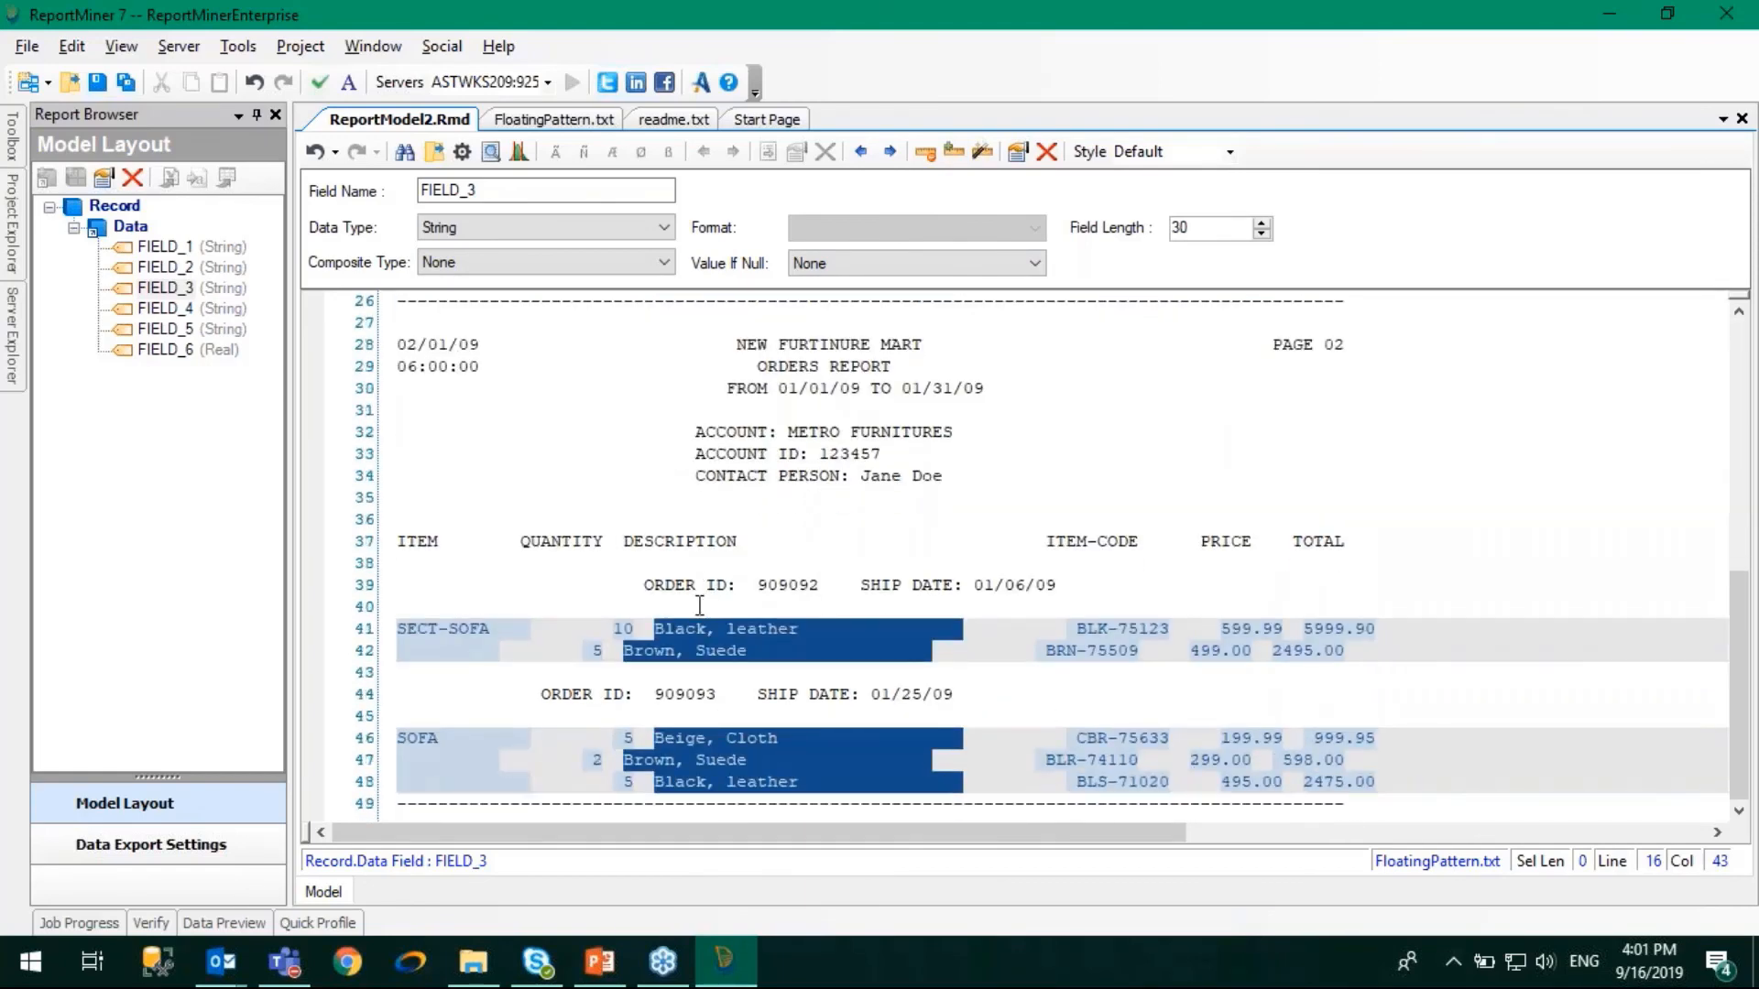
pyautogui.scroll(8, 699, 604)
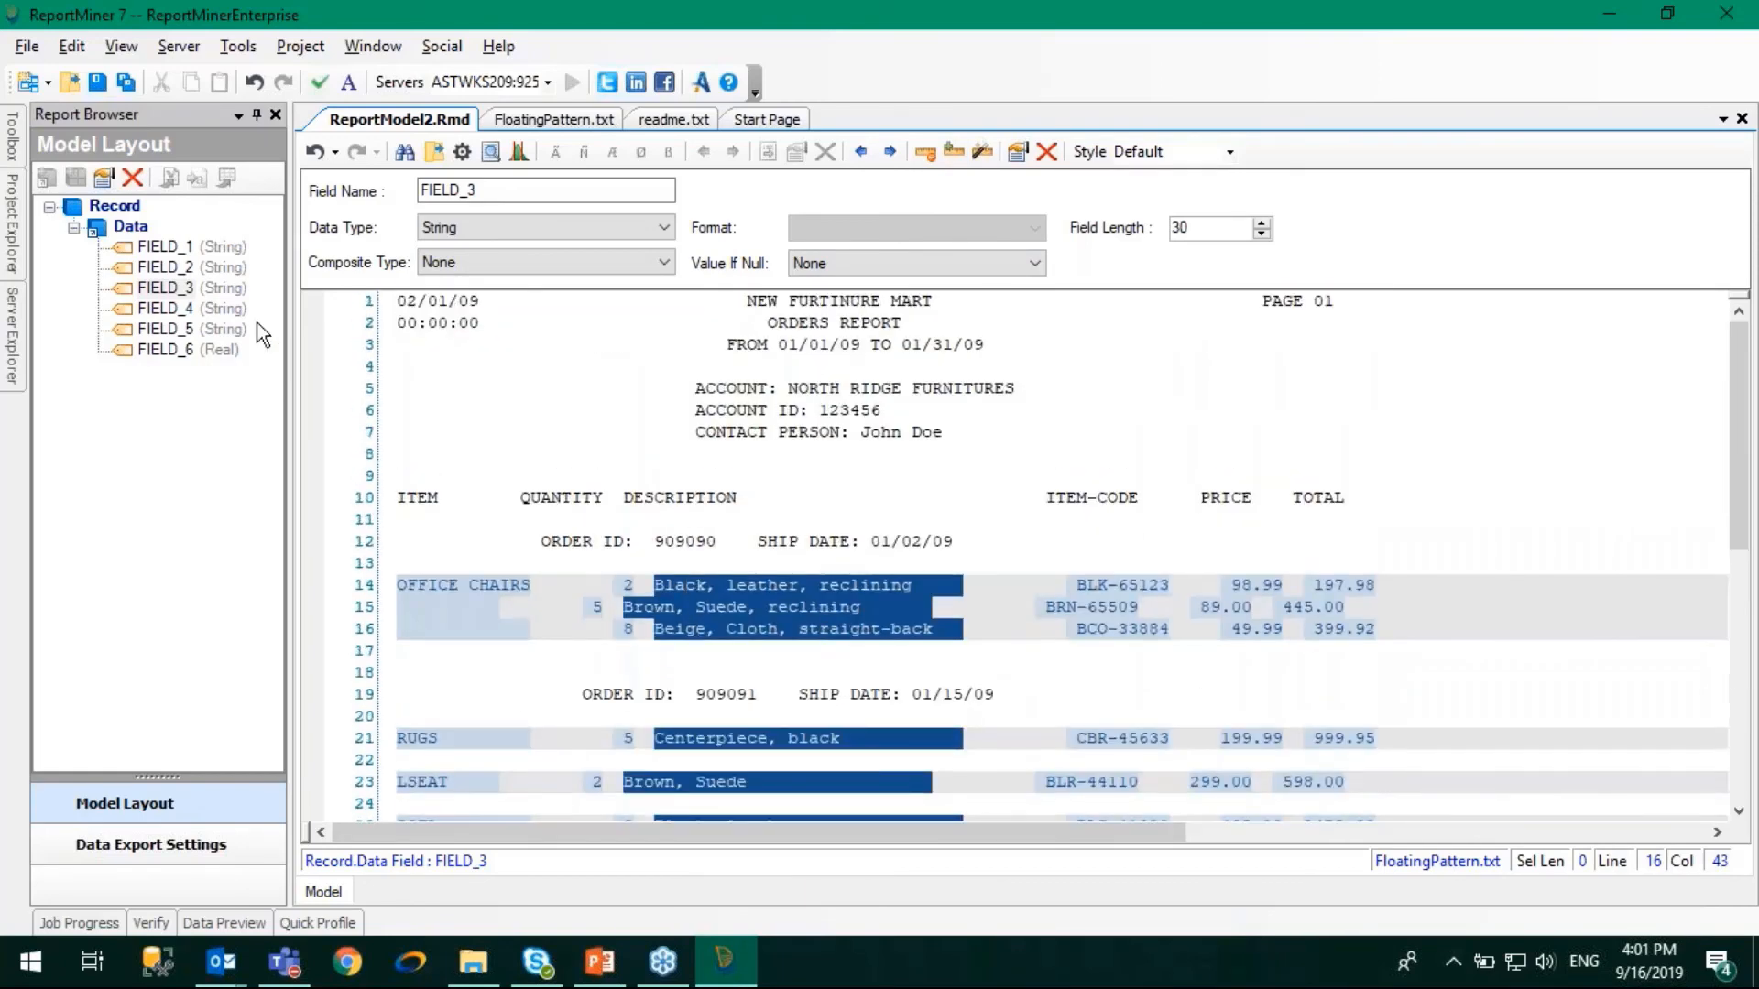